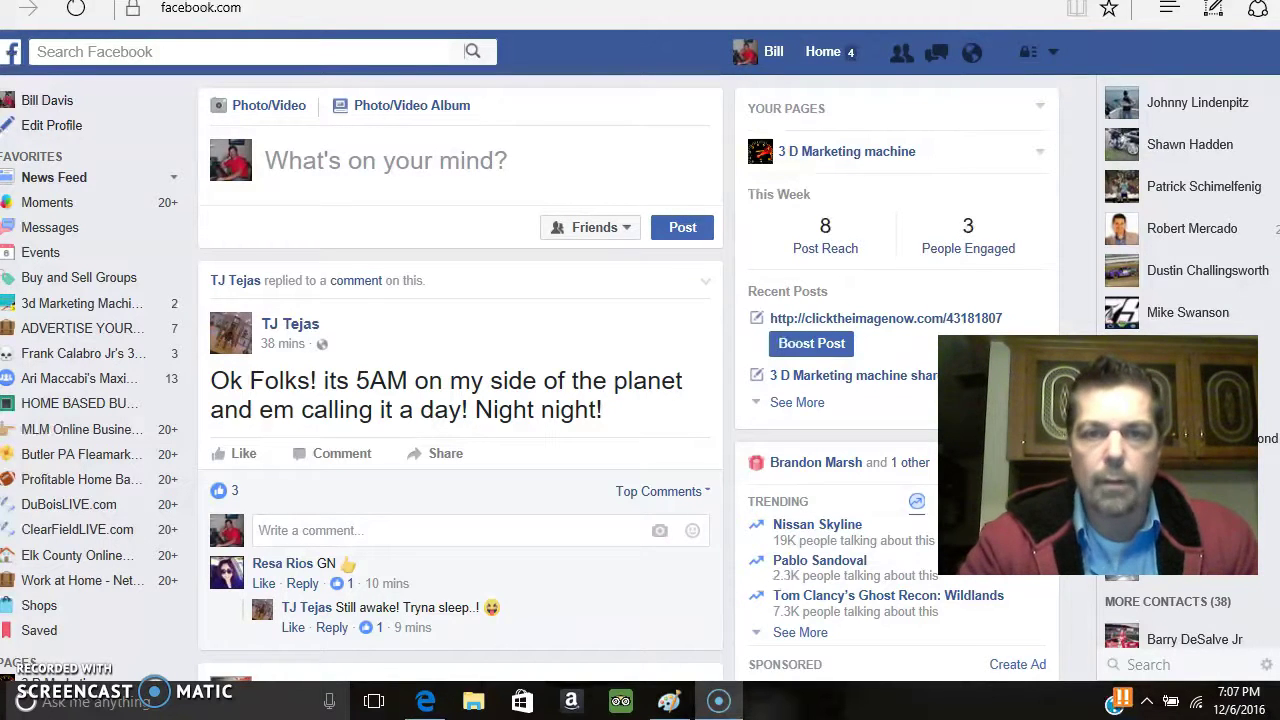
Step: Write "Learn, Teach Duplicate, Make Money Online" as the text of a new status post
{"action": "left_click", "coordinate": [534, 171]}
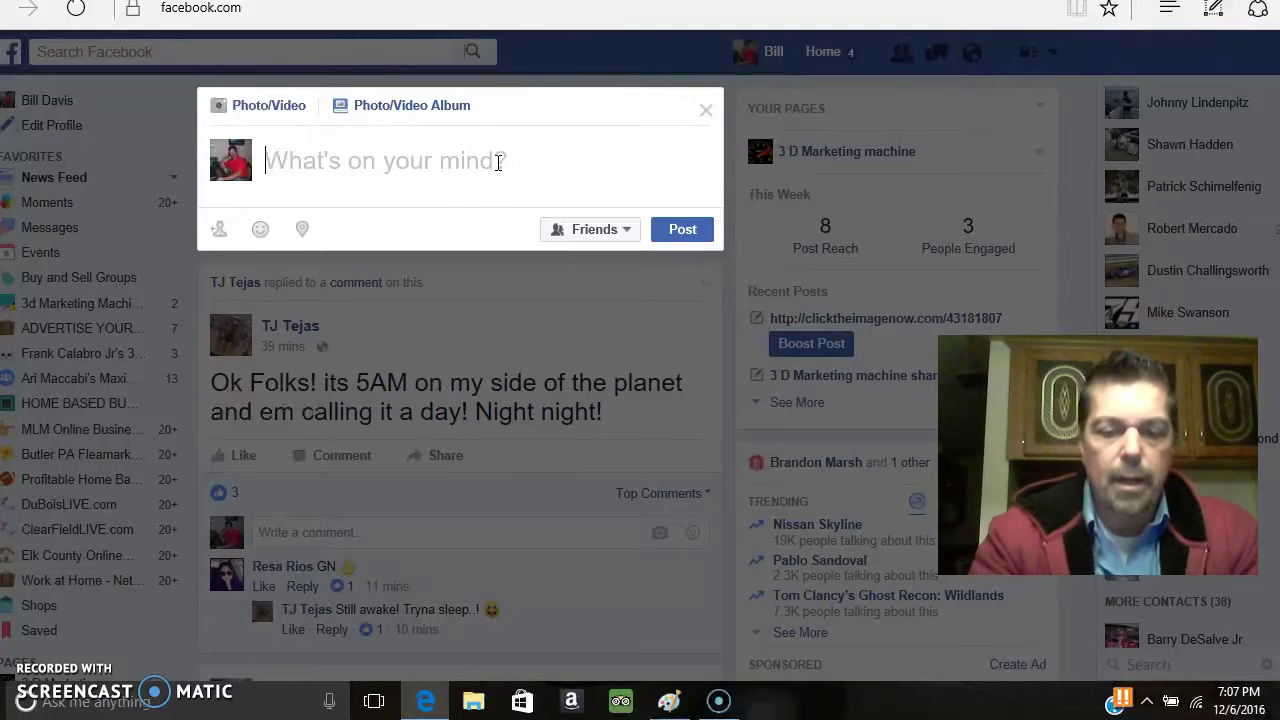
{"action": "type", "text": "L"}
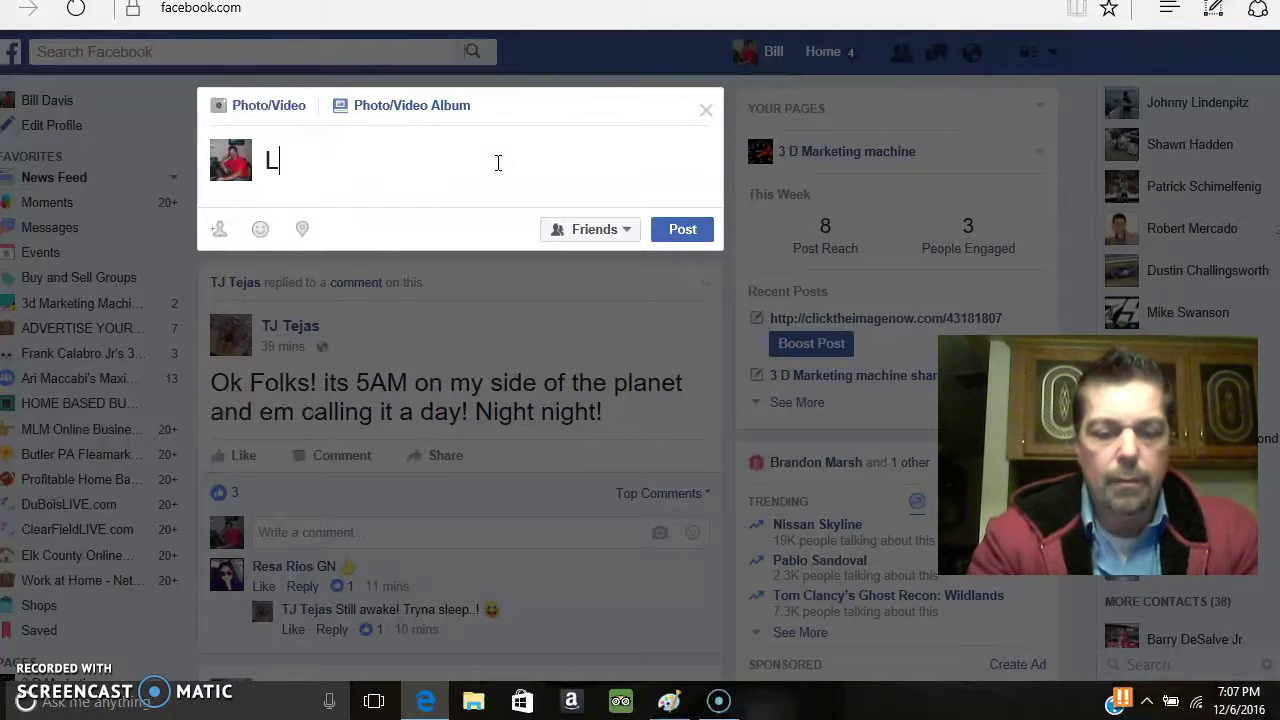
{"action": "type", "text": "earn"}
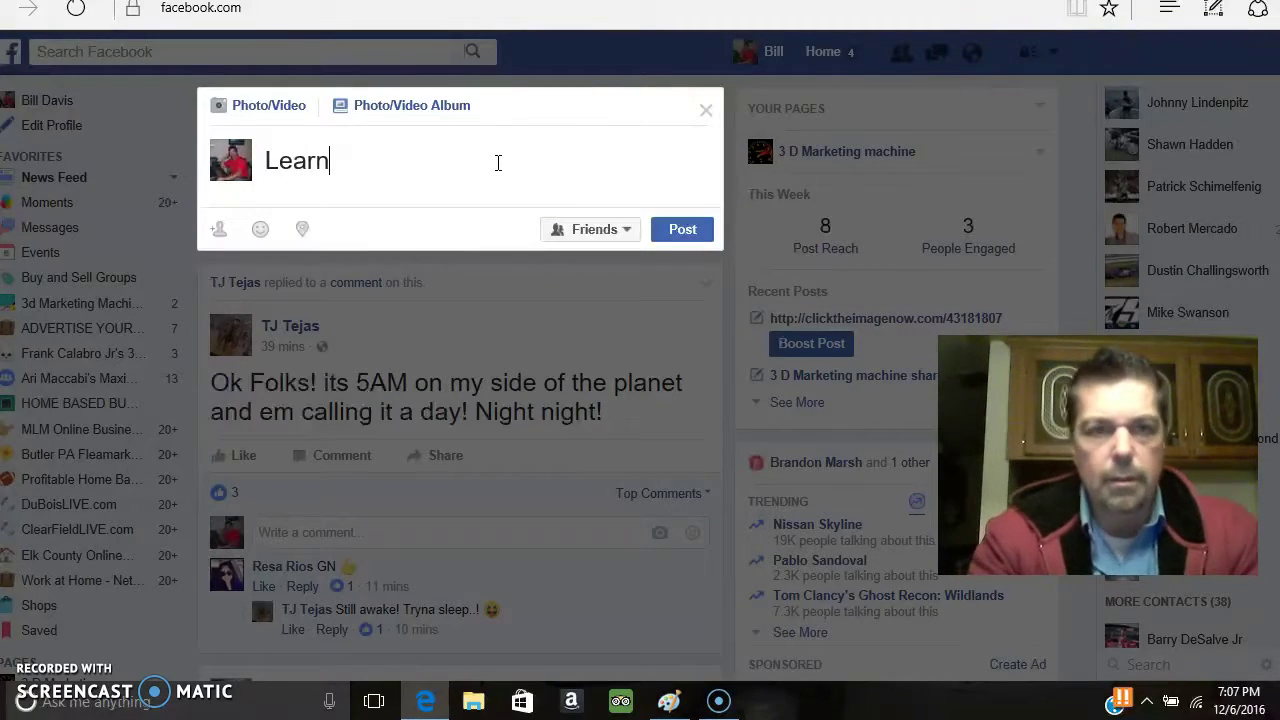
{"action": "type", "text": ", Te"}
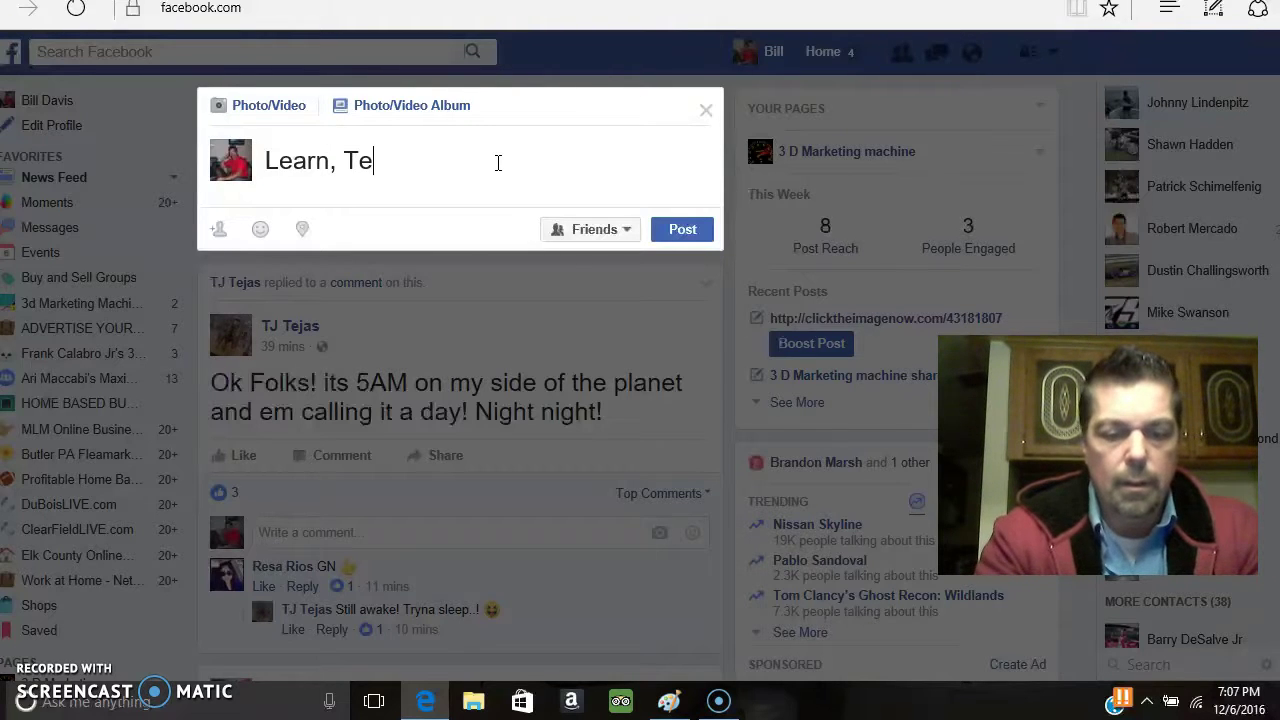
{"action": "type", "text": "ach Duplicate"}
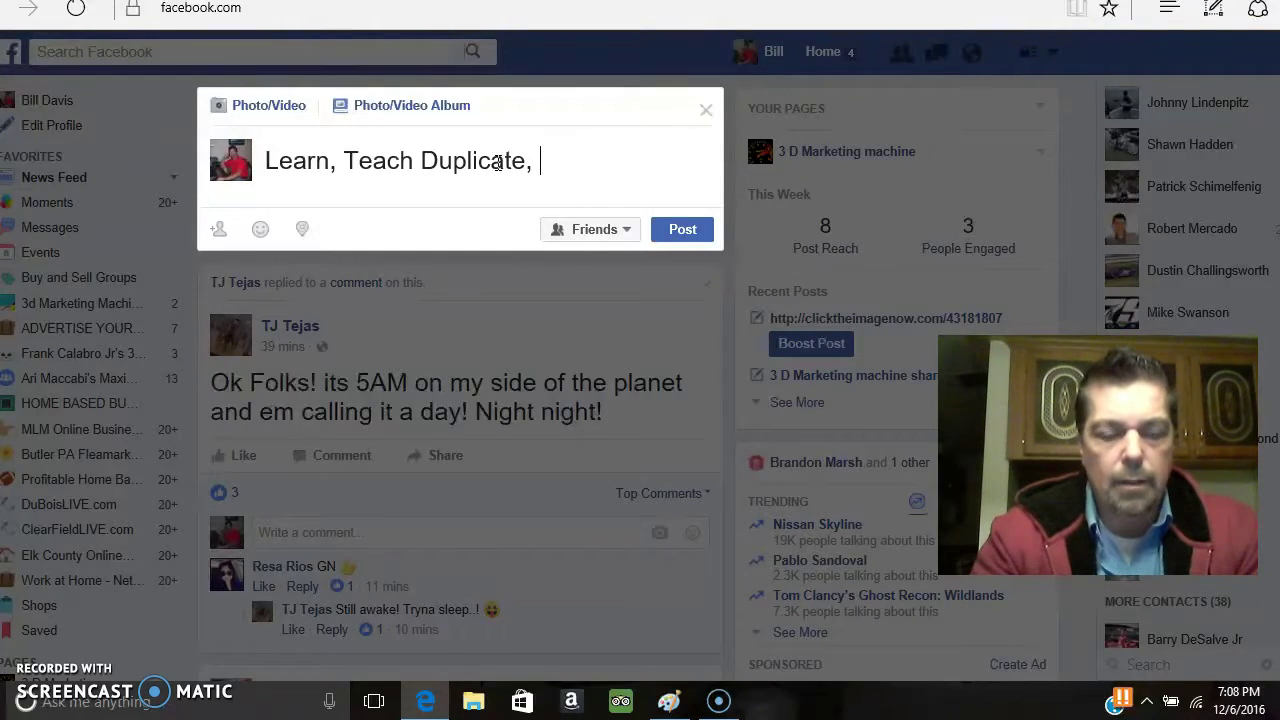
{"action": "type", "text": ", Make amo"}
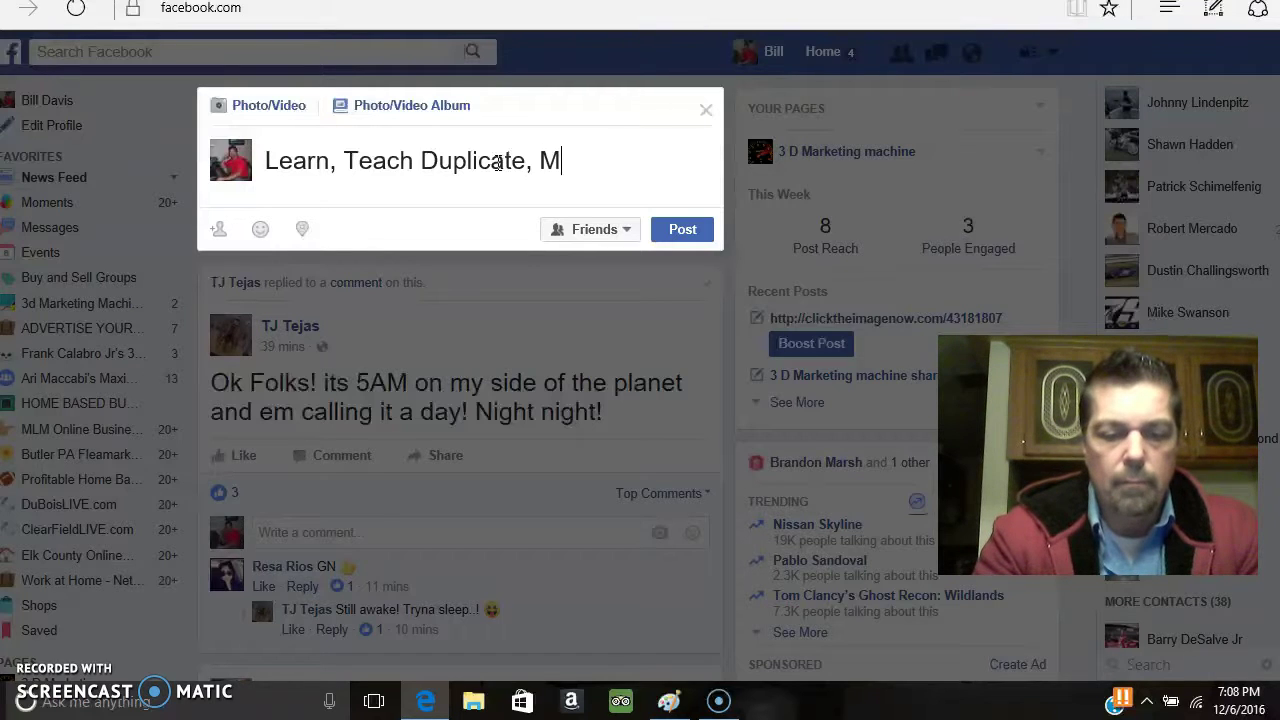
{"action": "key", "text": "BackSpace"}
{"action": "key", "text": "BackSpace"}
{"action": "key", "text": "BackSpace"}
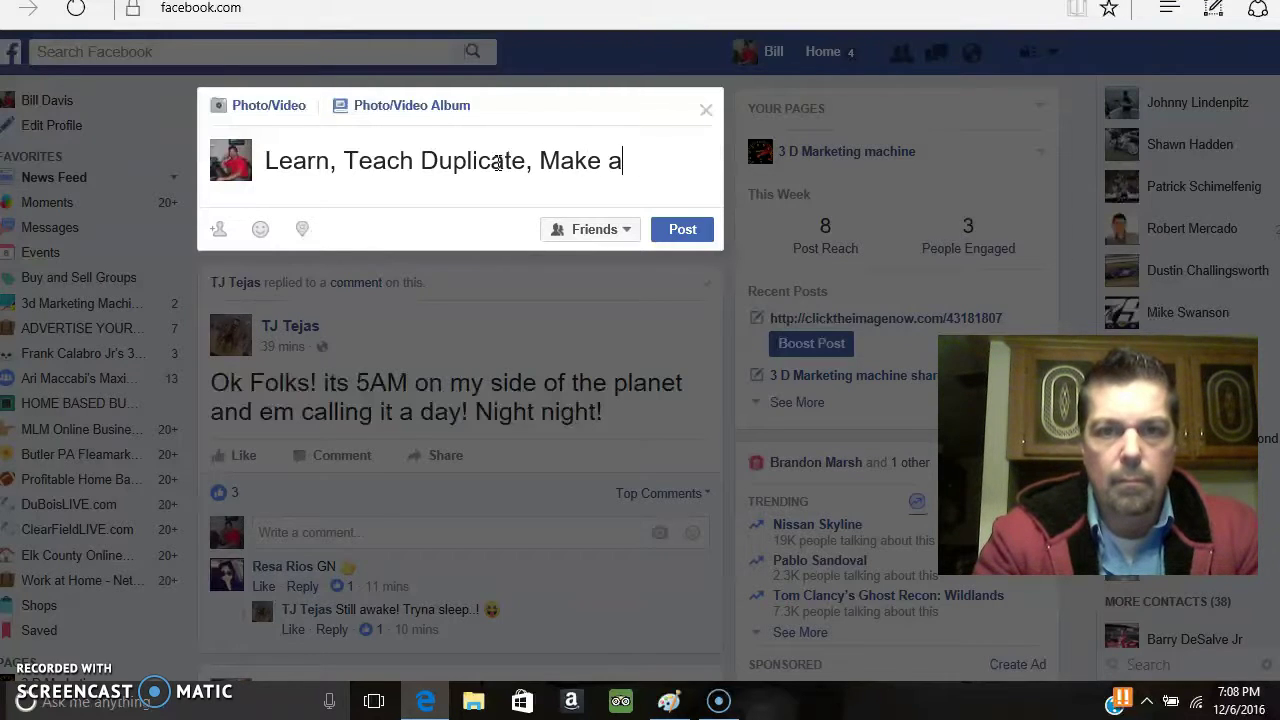
{"action": "type", "text": "MOney Online"}
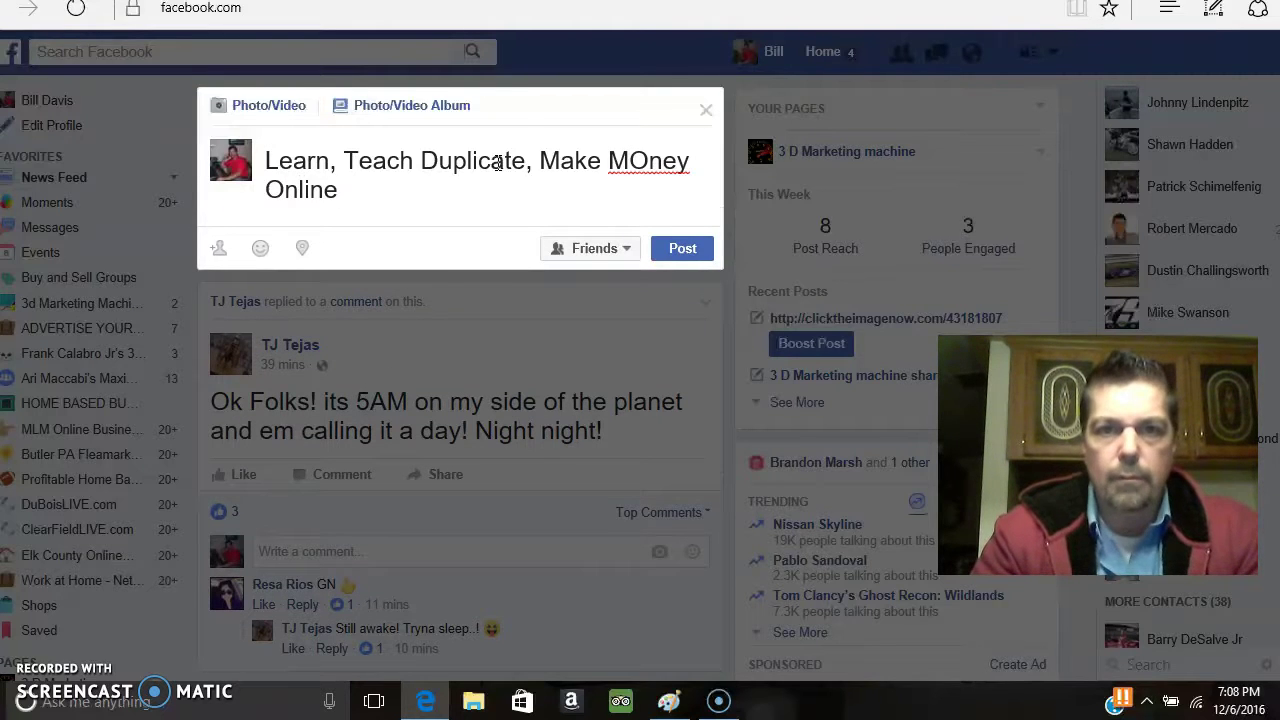
{"action": "left_click", "coordinate": [648, 161]}
{"action": "key", "text": "BackSpace"}
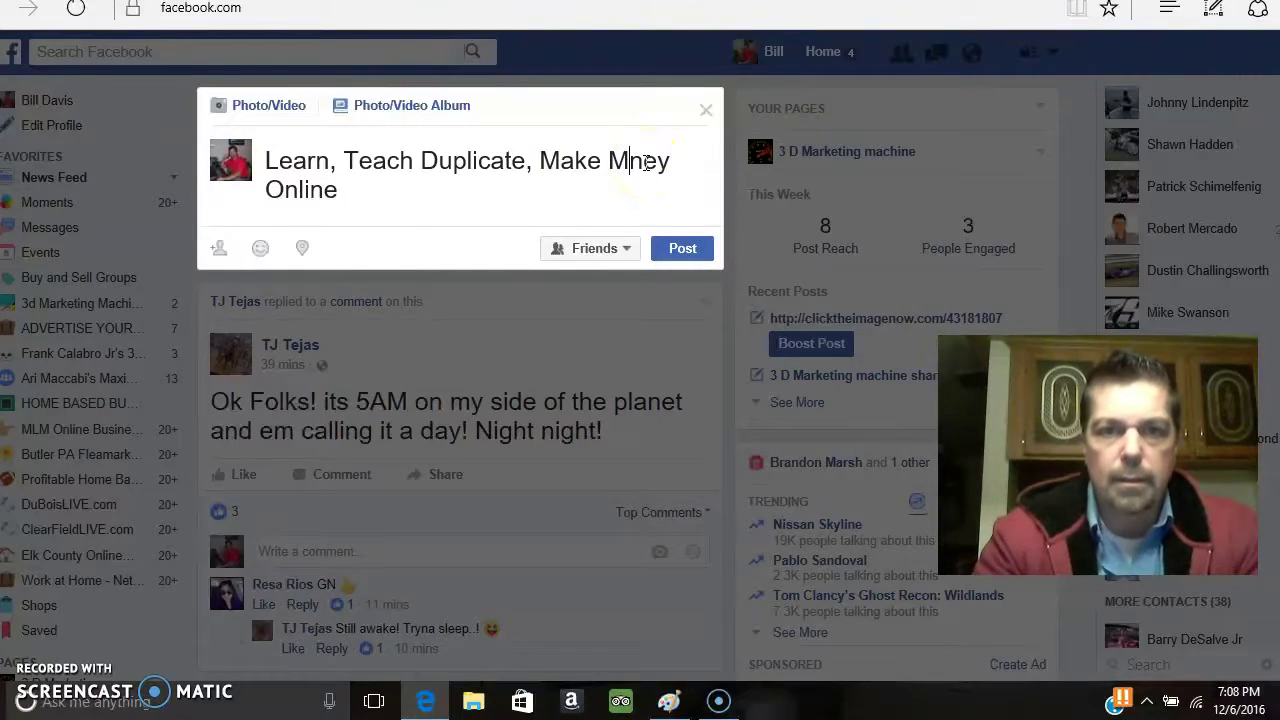
{"action": "type", "text": "o"}
{"action": "left_click", "coordinate": [531, 189]}
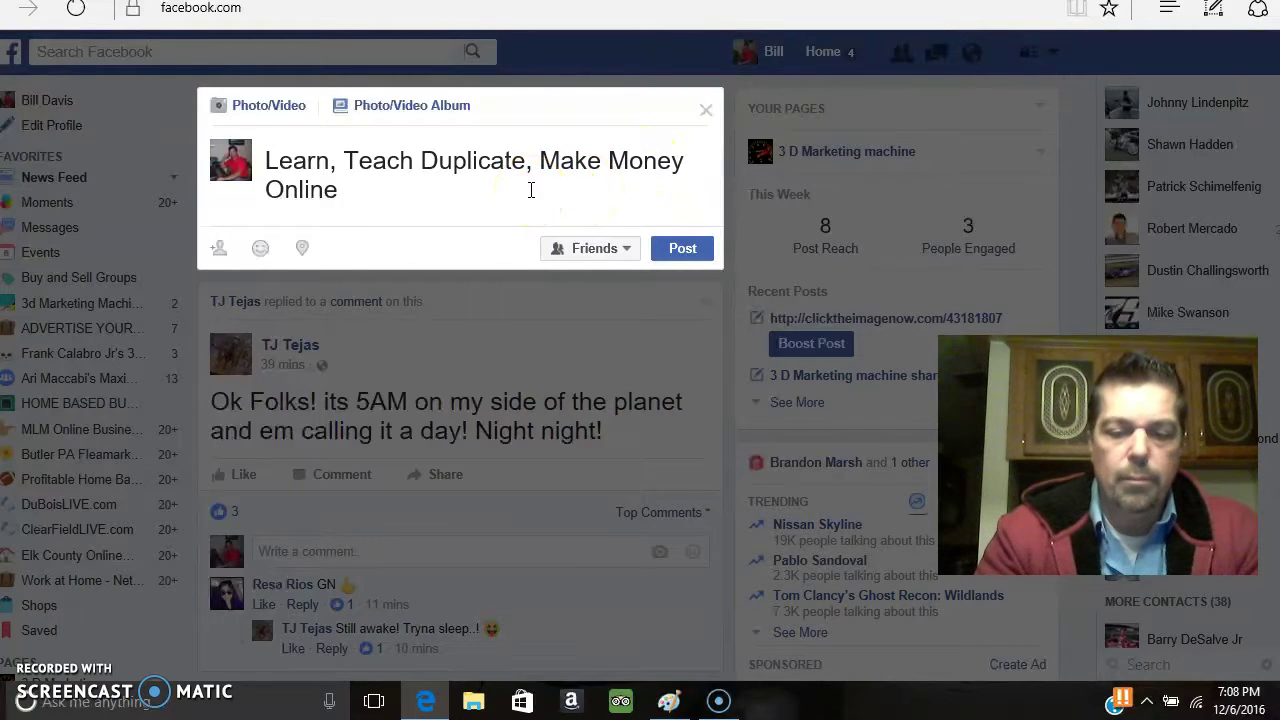
{"action": "key", "text": "Return"}
{"action": "type", "text": "w"}
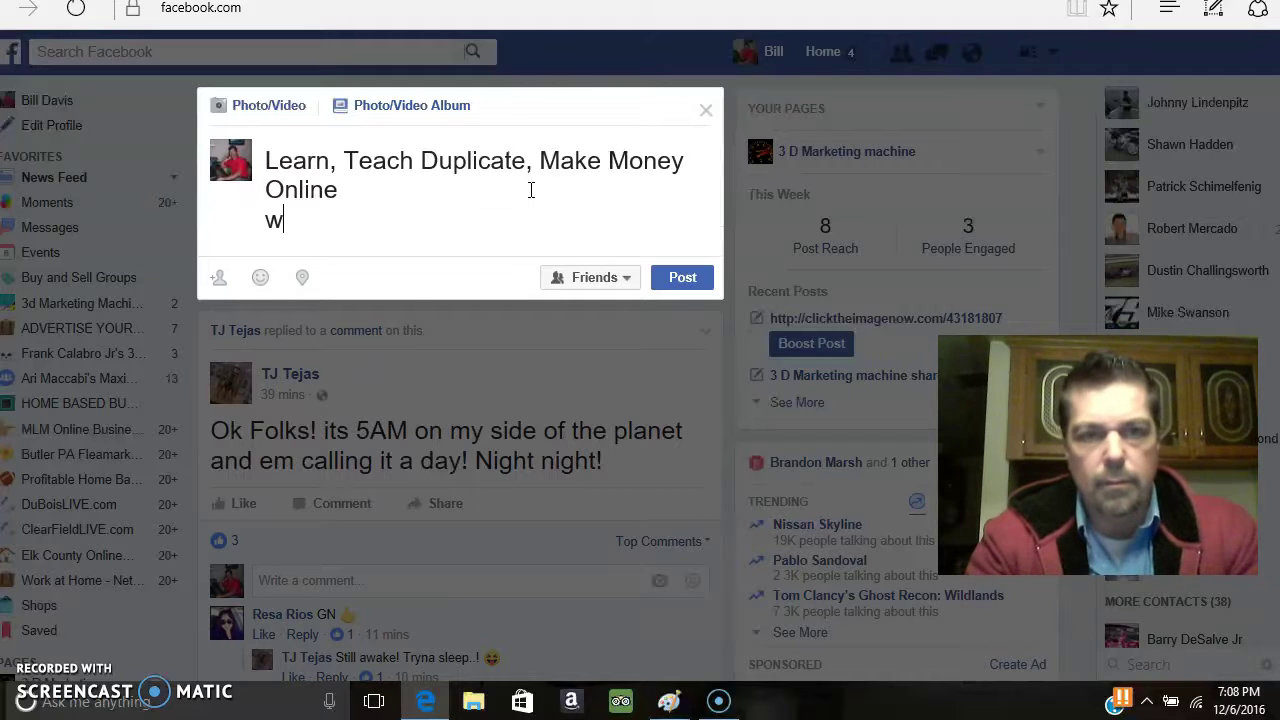
{"action": "type", "text": "ww.doll"}
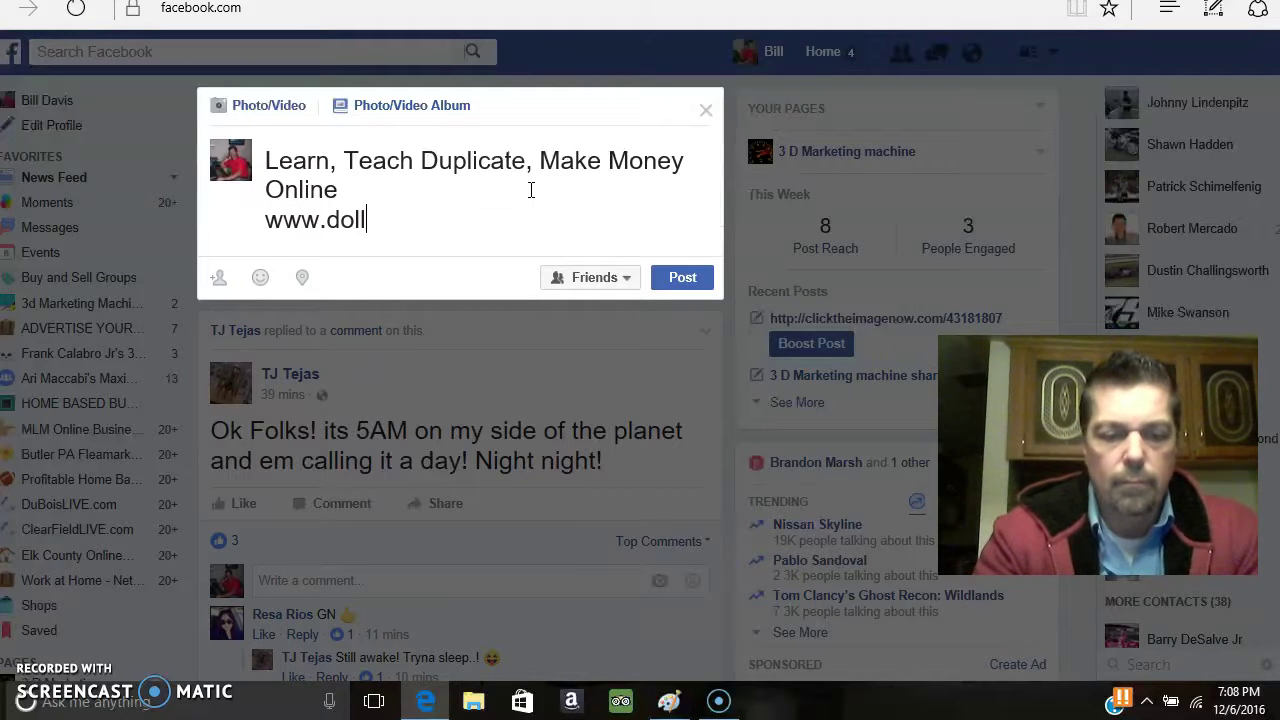
{"action": "type", "text": "arbillscha"}
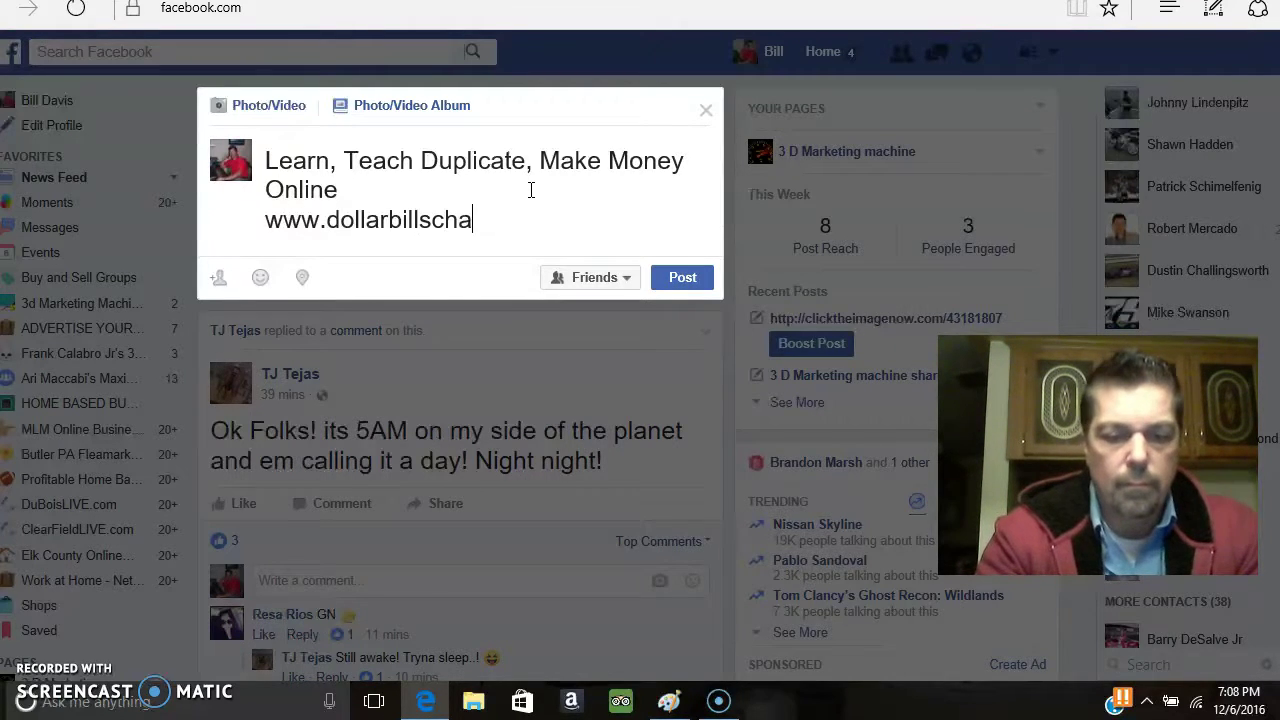
{"action": "type", "text": "ngelives.com"}
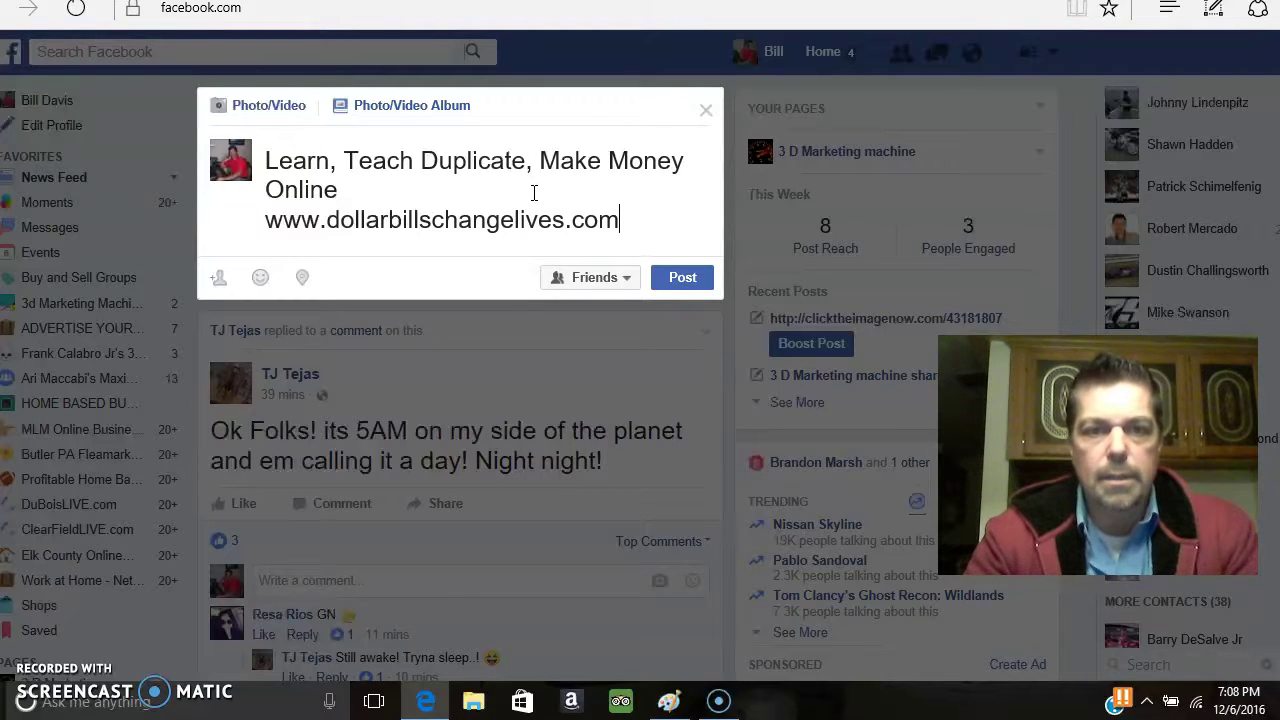
Step: Attach the picture "Doubt is your enemy Pic" from the Pictures folder and publish the post to Friends
{"action": "left_click", "coordinate": [277, 116]}
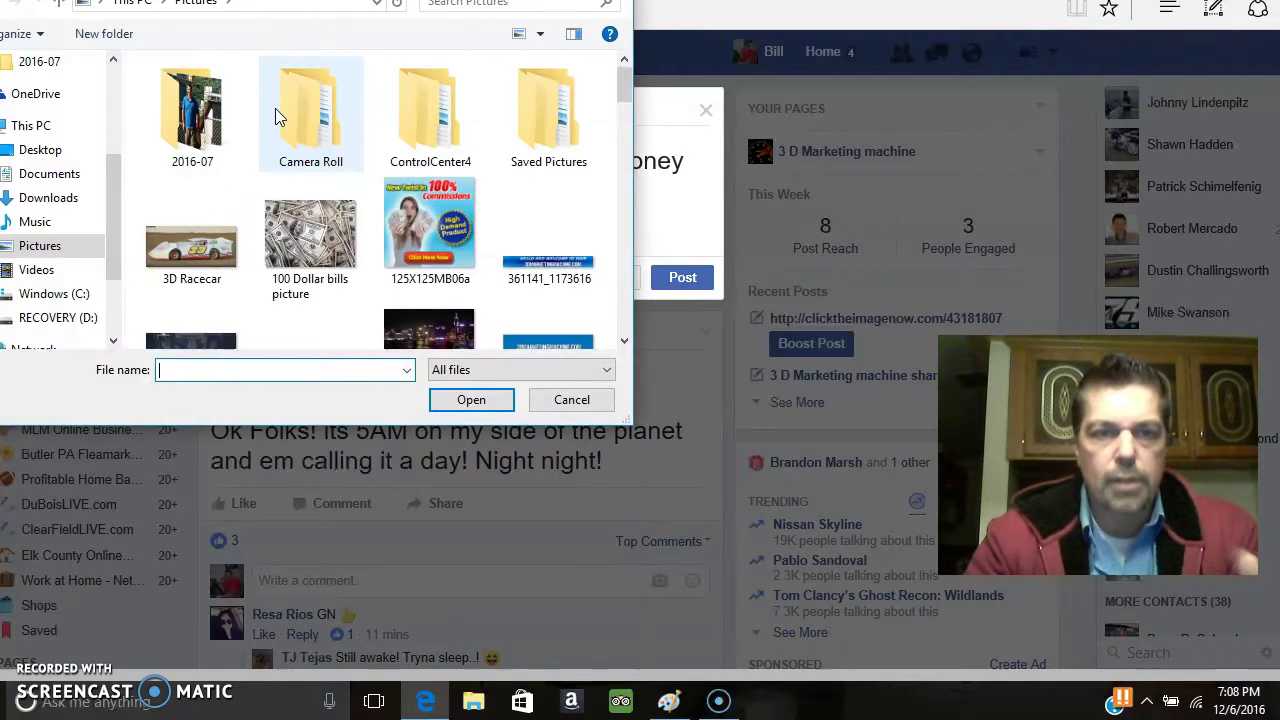
{"action": "left_click", "coordinate": [624, 245]}
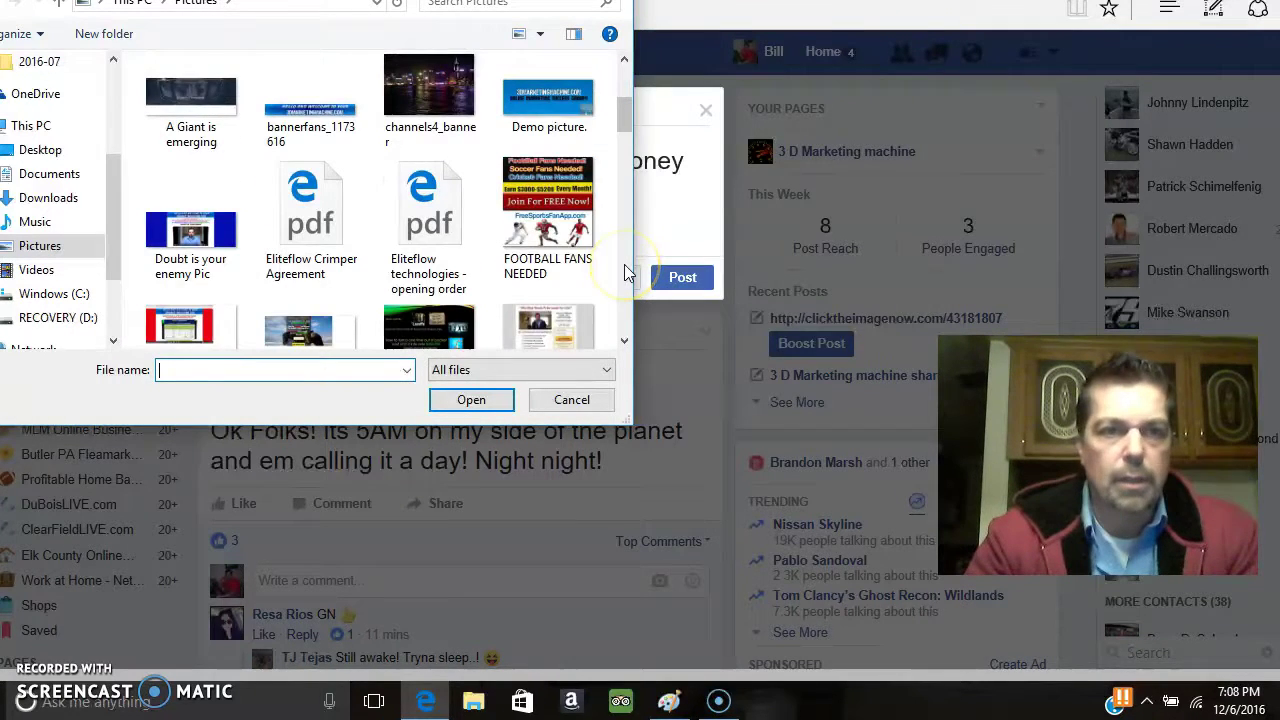
{"action": "left_click", "coordinate": [203, 240]}
{"action": "left_click", "coordinate": [466, 401]}
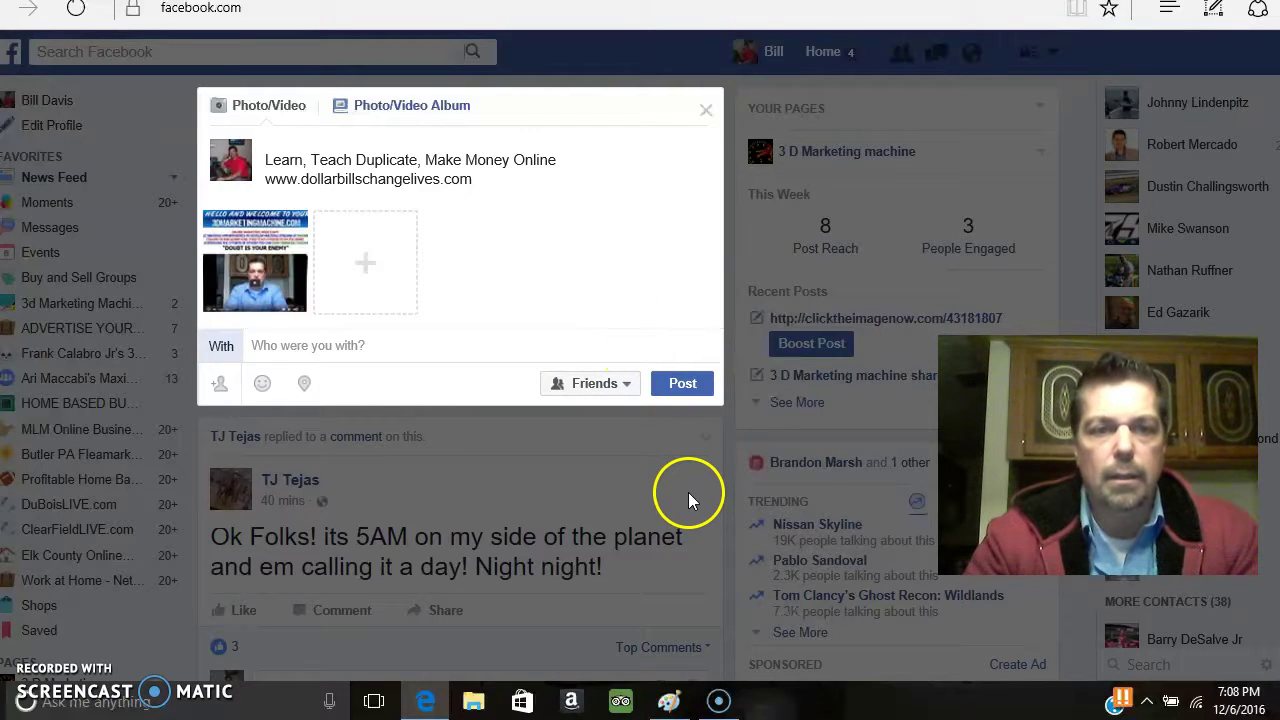
{"action": "left_click", "coordinate": [683, 385]}
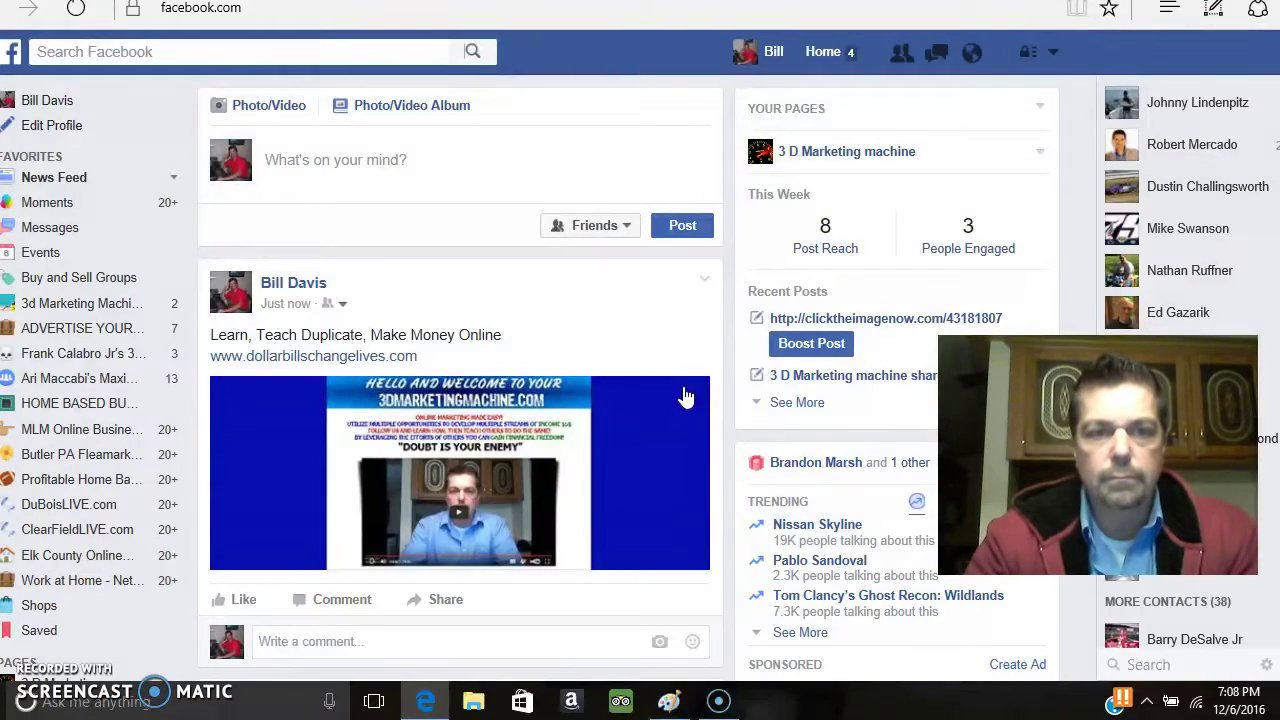
{"action": "scroll", "coordinate": [538, 298], "scroll_direction": "down", "scroll_amount": 5}
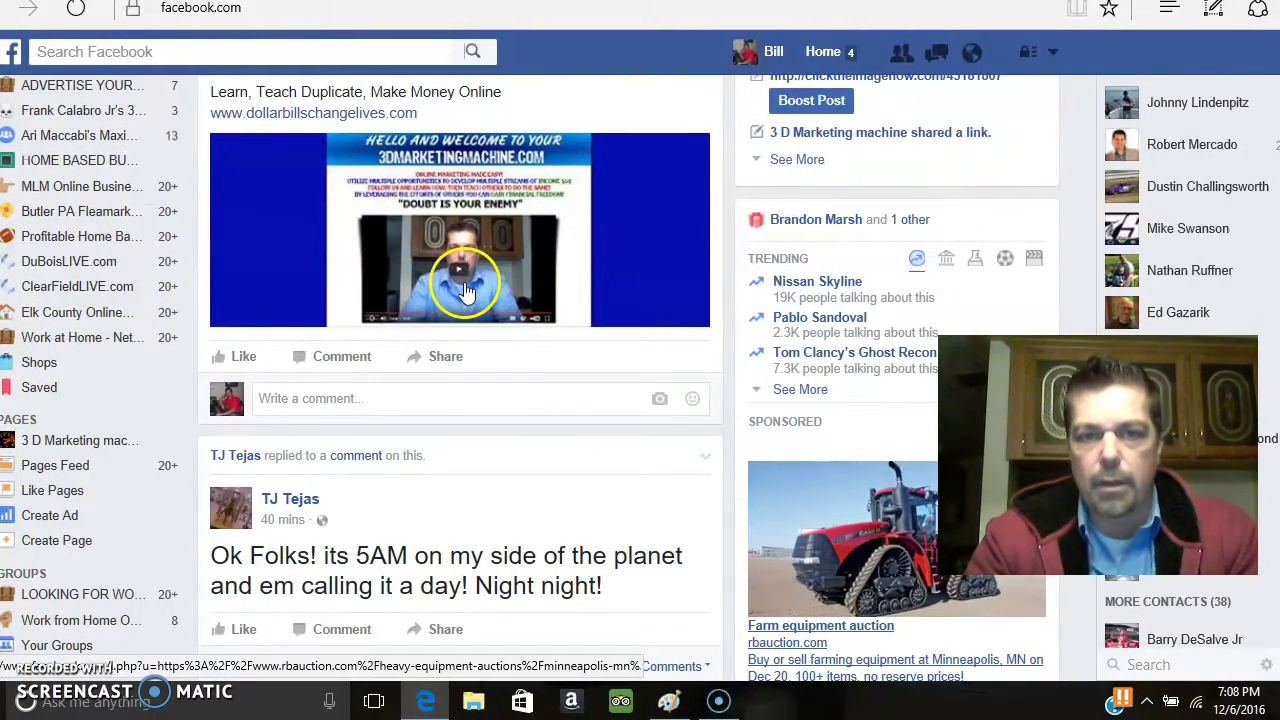
{"action": "scroll", "coordinate": [530, 380], "scroll_direction": "up", "scroll_amount": 3}
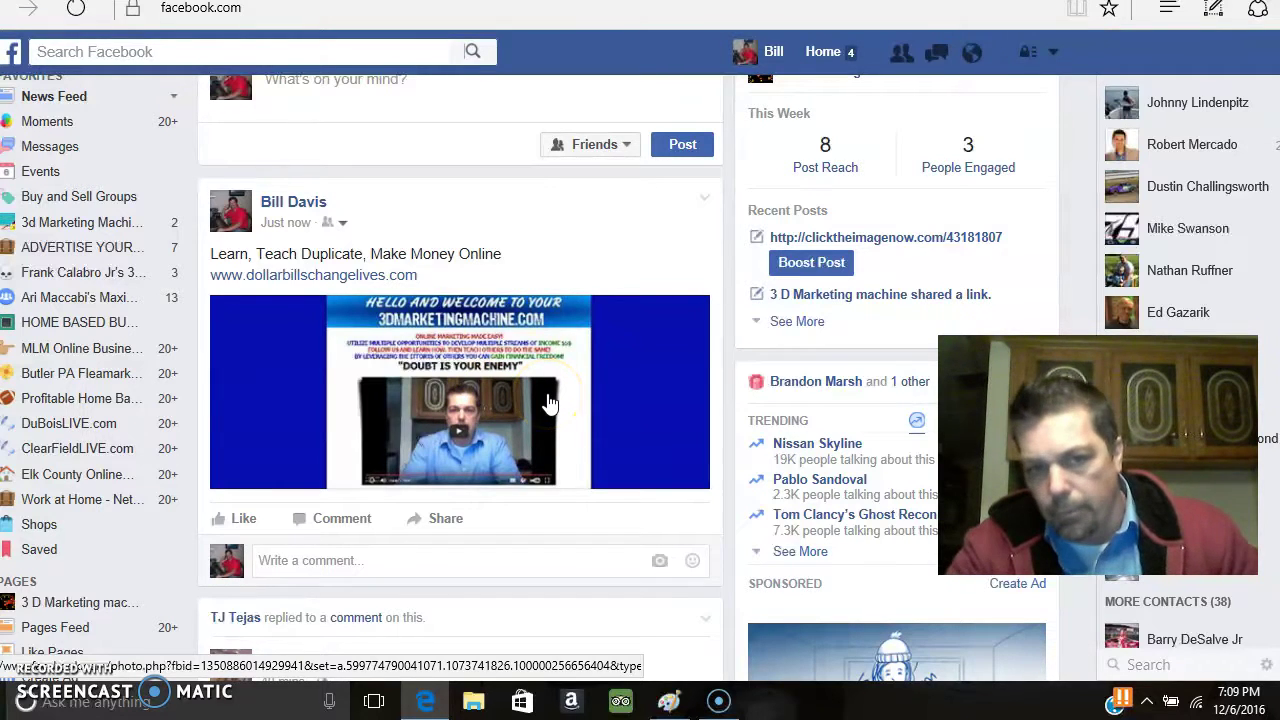
{"action": "left_click", "coordinate": [463, 432]}
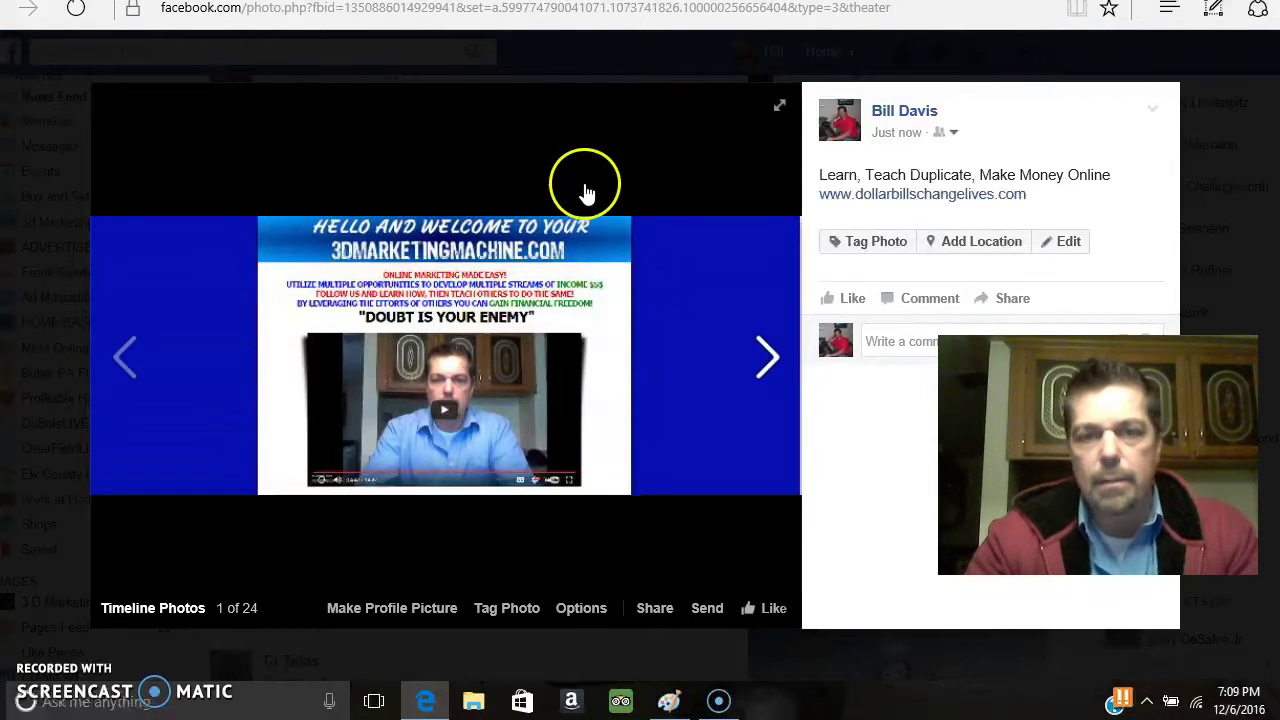
{"action": "left_click", "coordinate": [949, 203]}
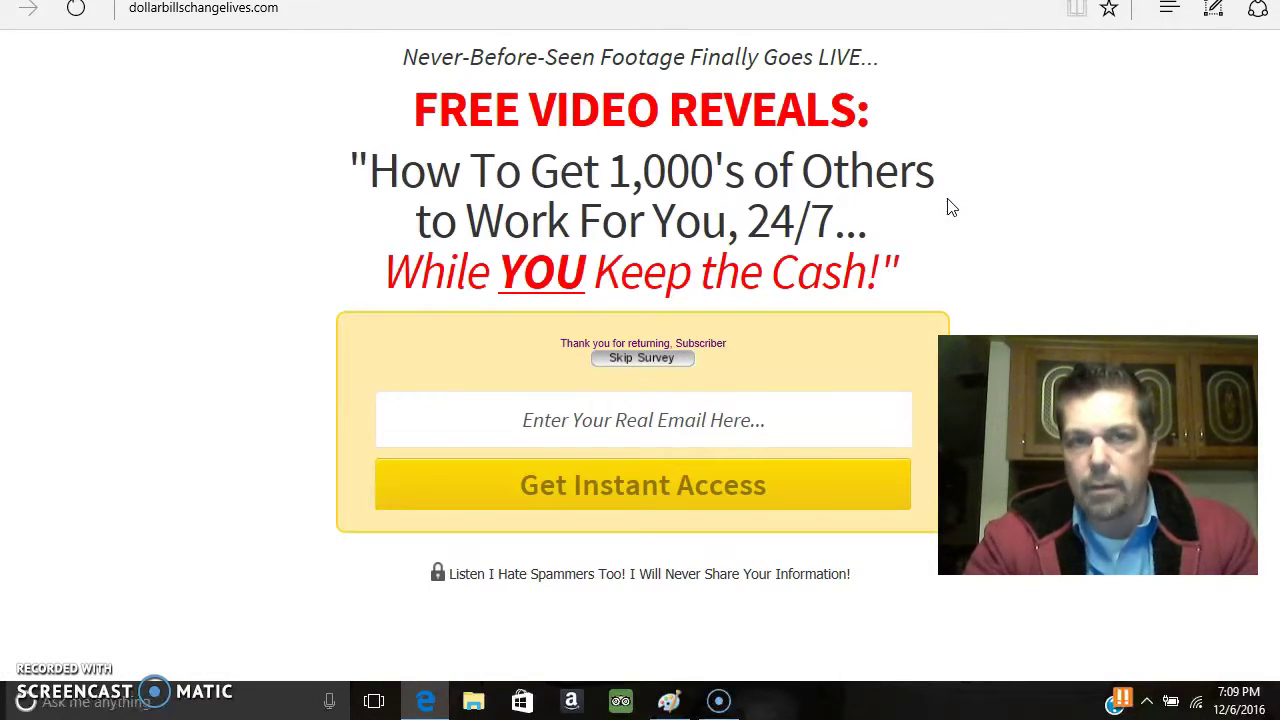
{"action": "left_click", "coordinate": [357, 106]}
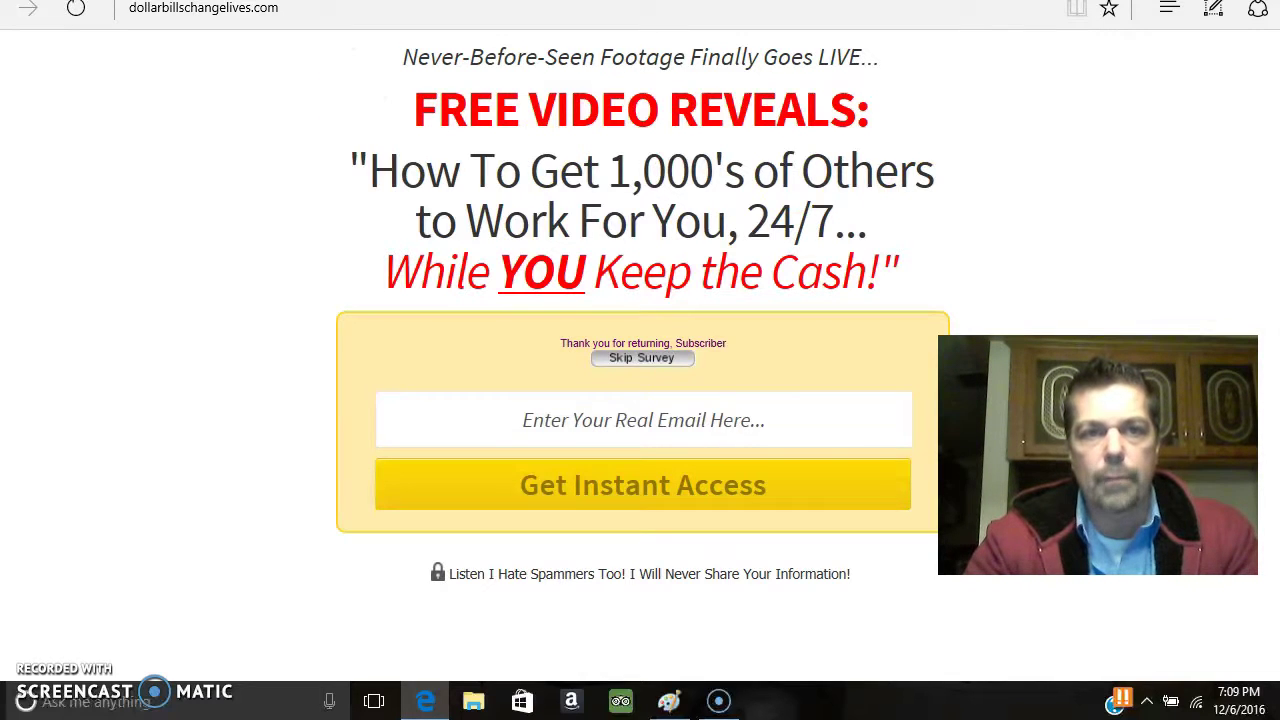
{"action": "key", "text": "alt+Left"}
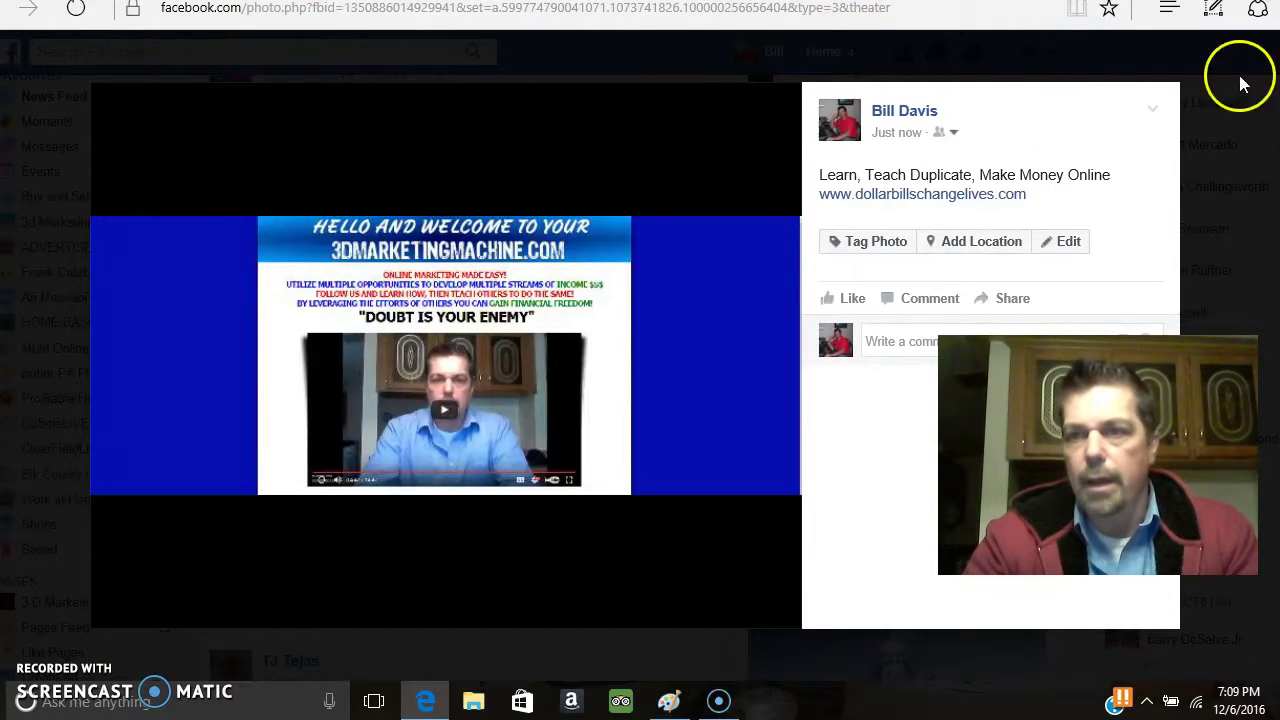
{"action": "key", "text": "alt+Left"}
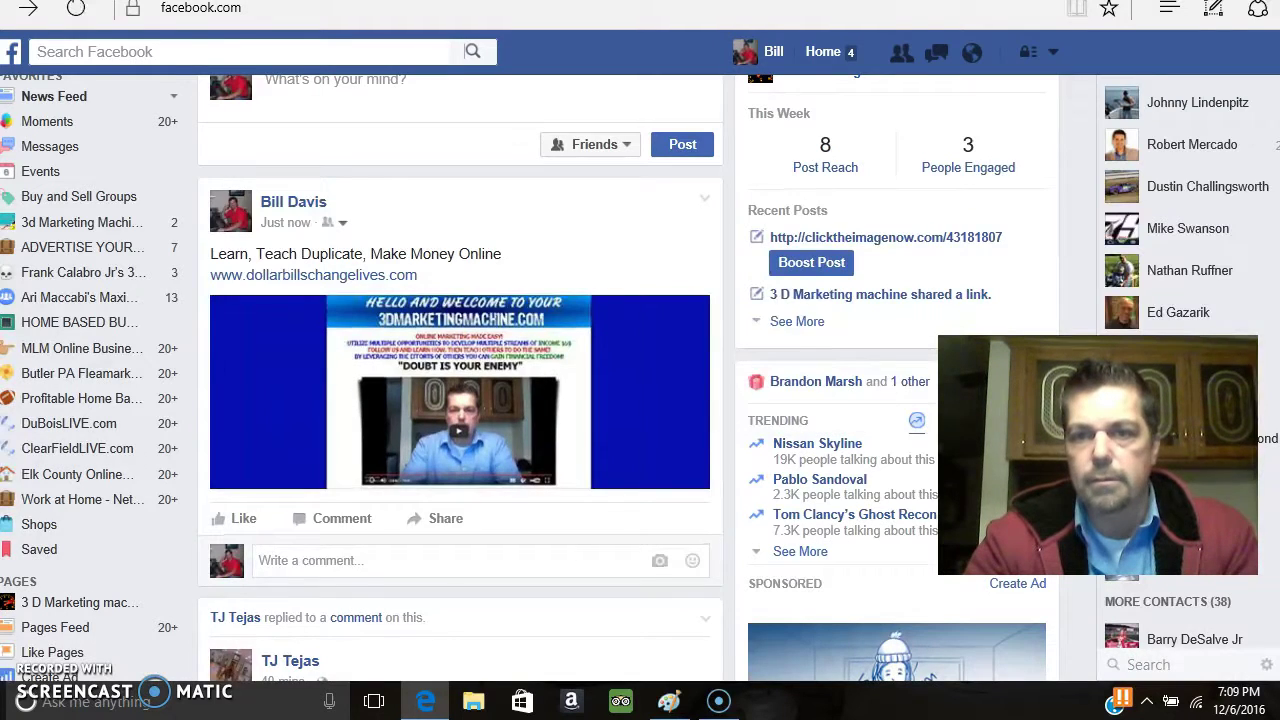
Step: Delete the newly published "Learn, Teach Duplicate, Make Money Online" post from the news feed
{"action": "left_click", "coordinate": [704, 200]}
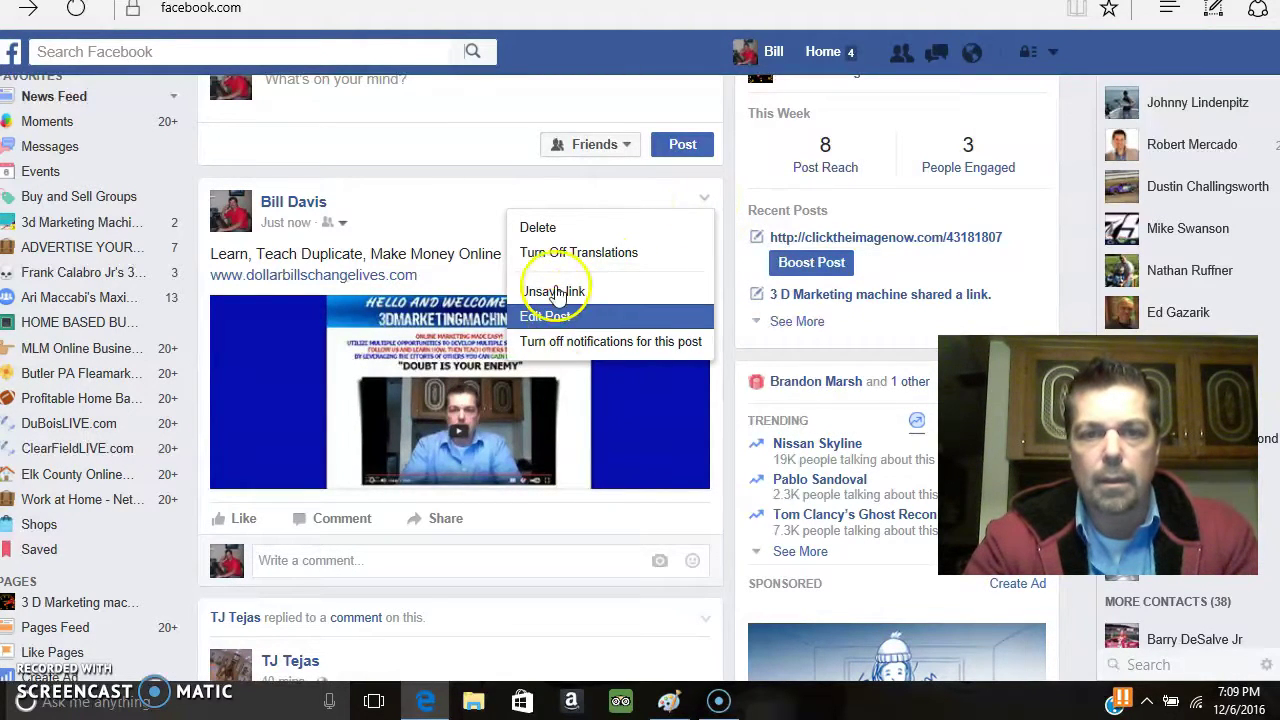
{"action": "left_click", "coordinate": [545, 226]}
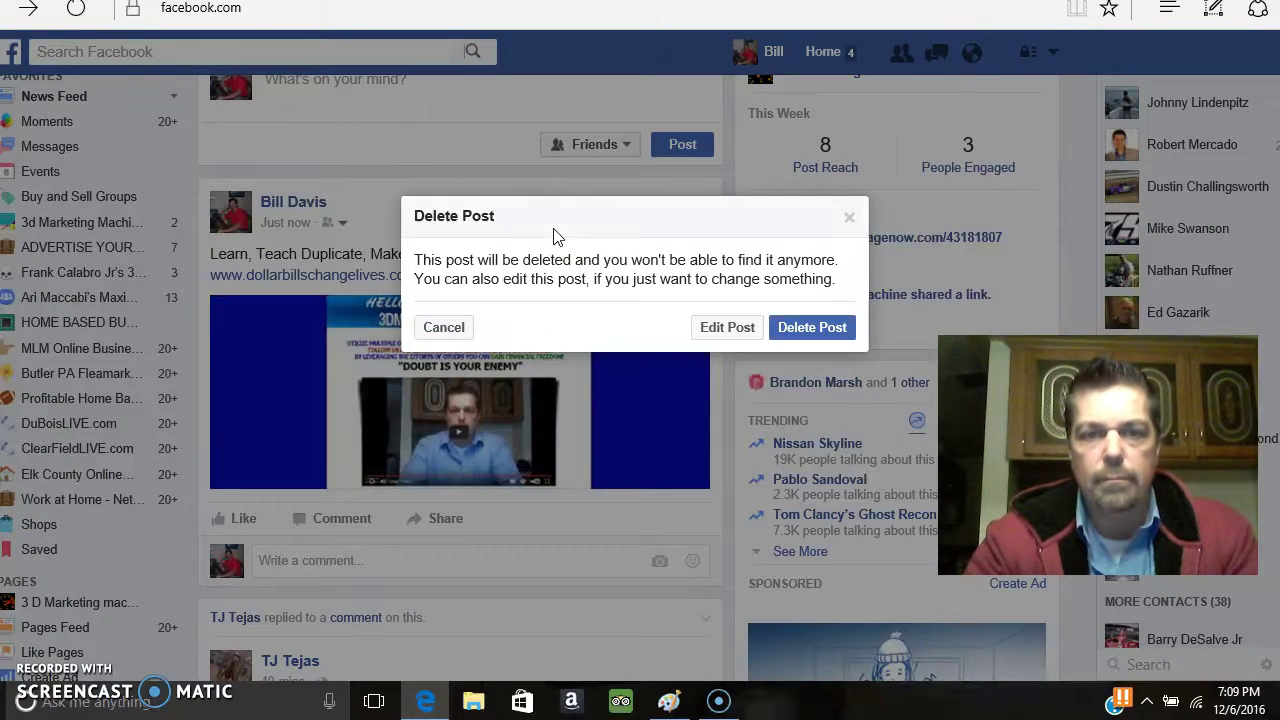
{"action": "left_click", "coordinate": [810, 334]}
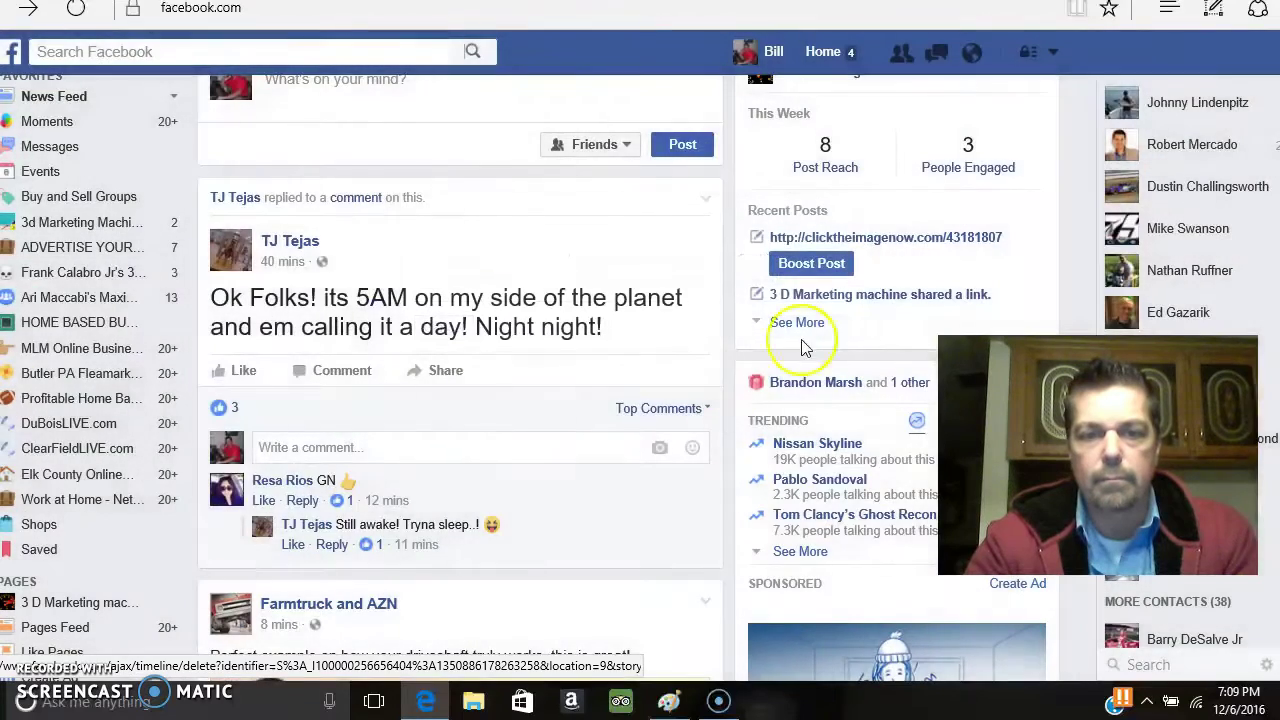
Step: Switch to the Pic ReDirect dashboard and copy the redirect link of the "Turnkey - Marketing Made Easy!" banner
{"action": "left_click", "coordinate": [598, 638]}
{"action": "left_click", "coordinate": [500, 225]}
{"action": "key", "text": "ctrl+Tab"}
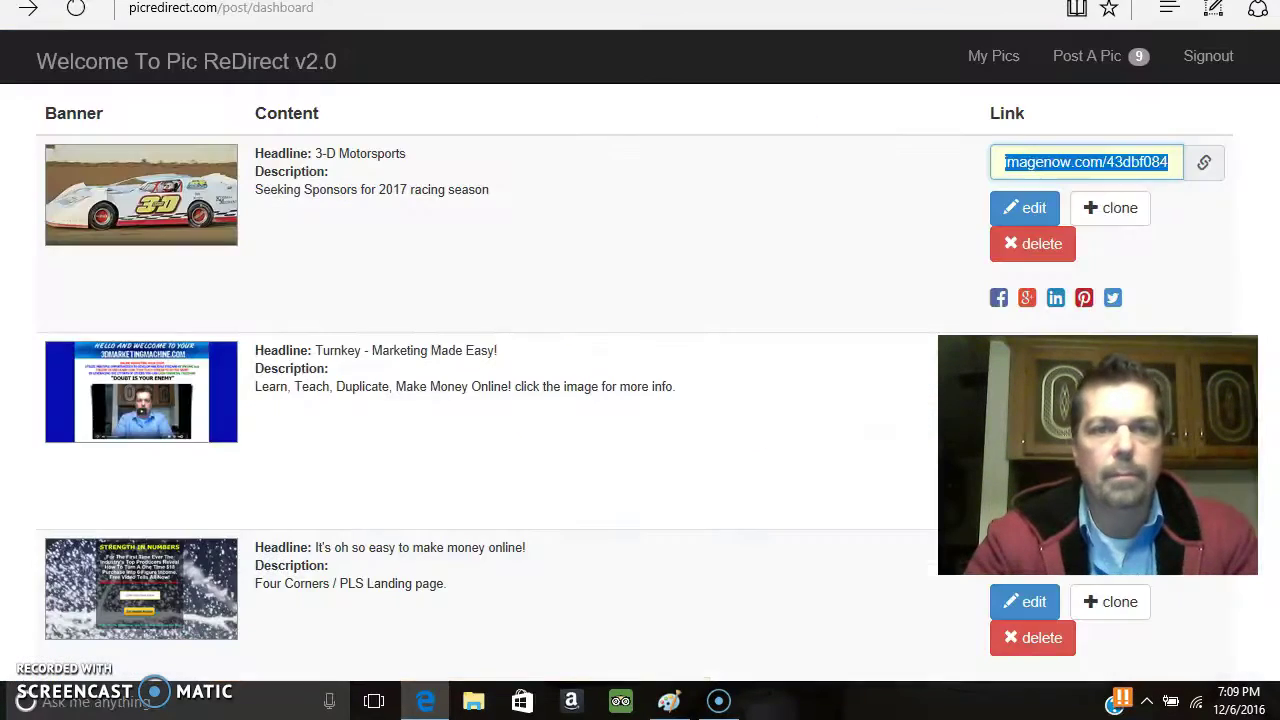
{"action": "left_click", "coordinate": [657, 172]}
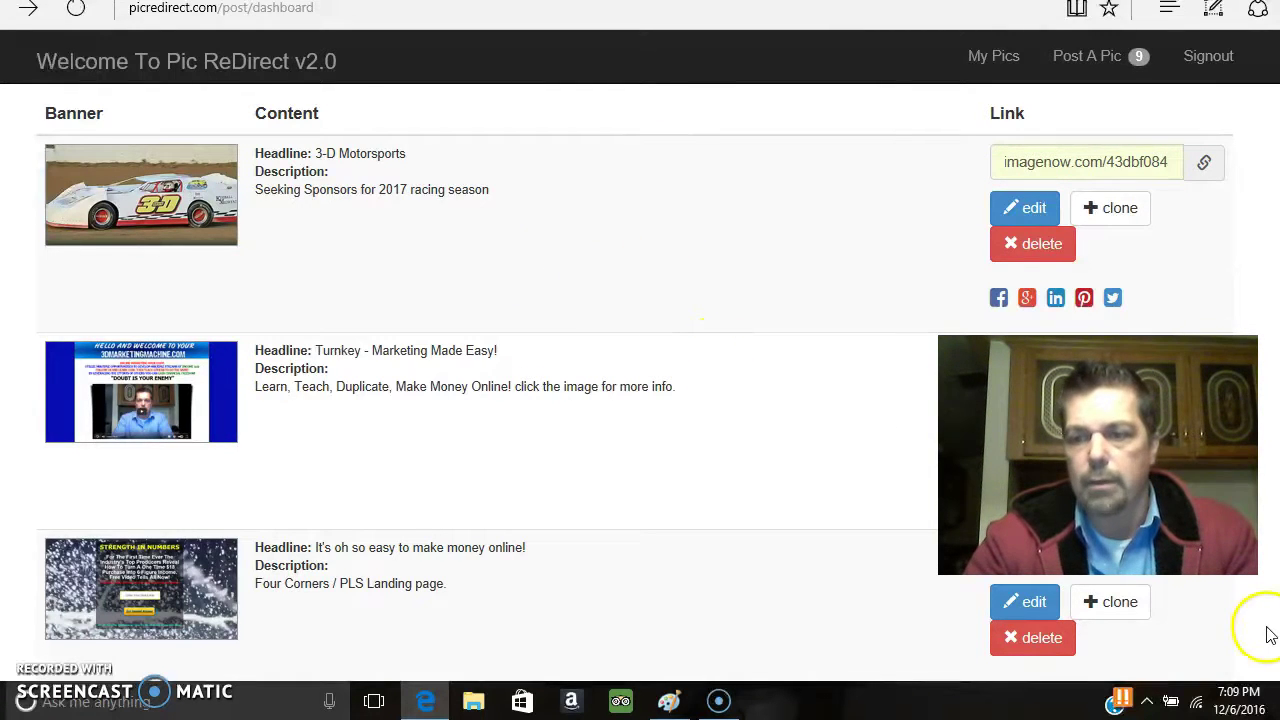
{"action": "scroll", "coordinate": [725, 335], "scroll_direction": "down", "scroll_amount": 3}
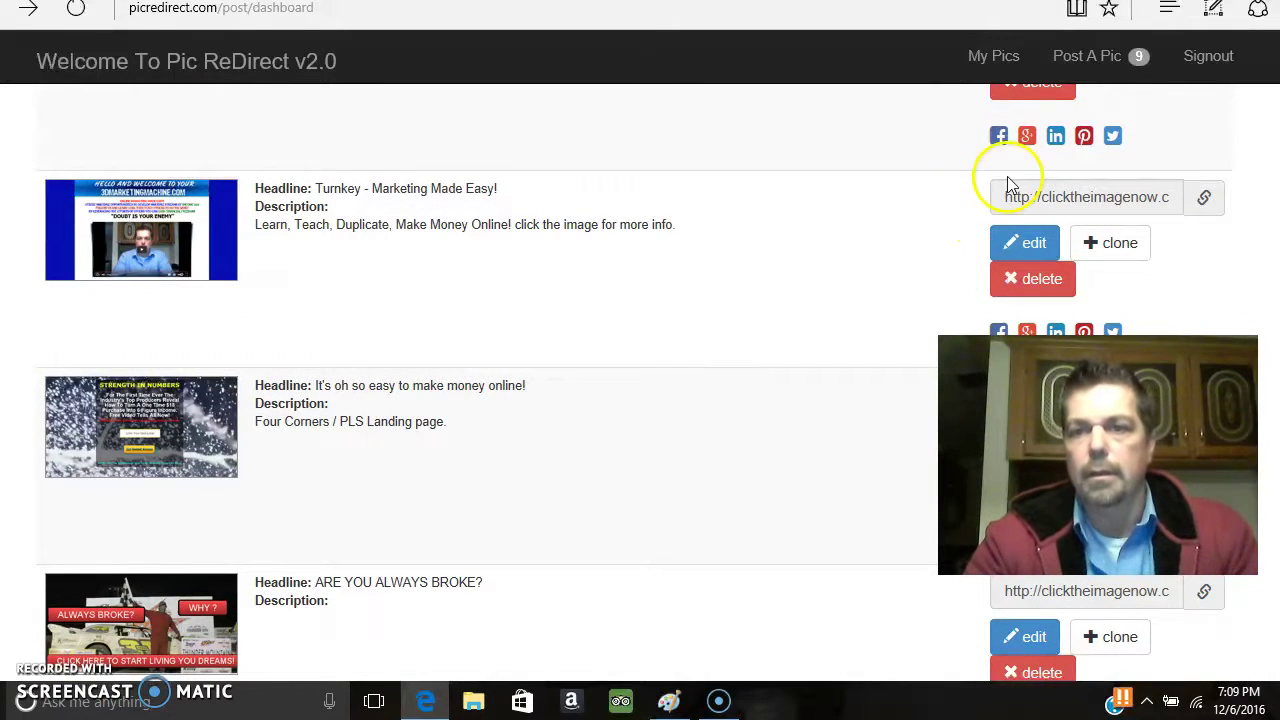
{"action": "left_click_drag", "start_coordinate": [998, 196], "coordinate": [1180, 197]}
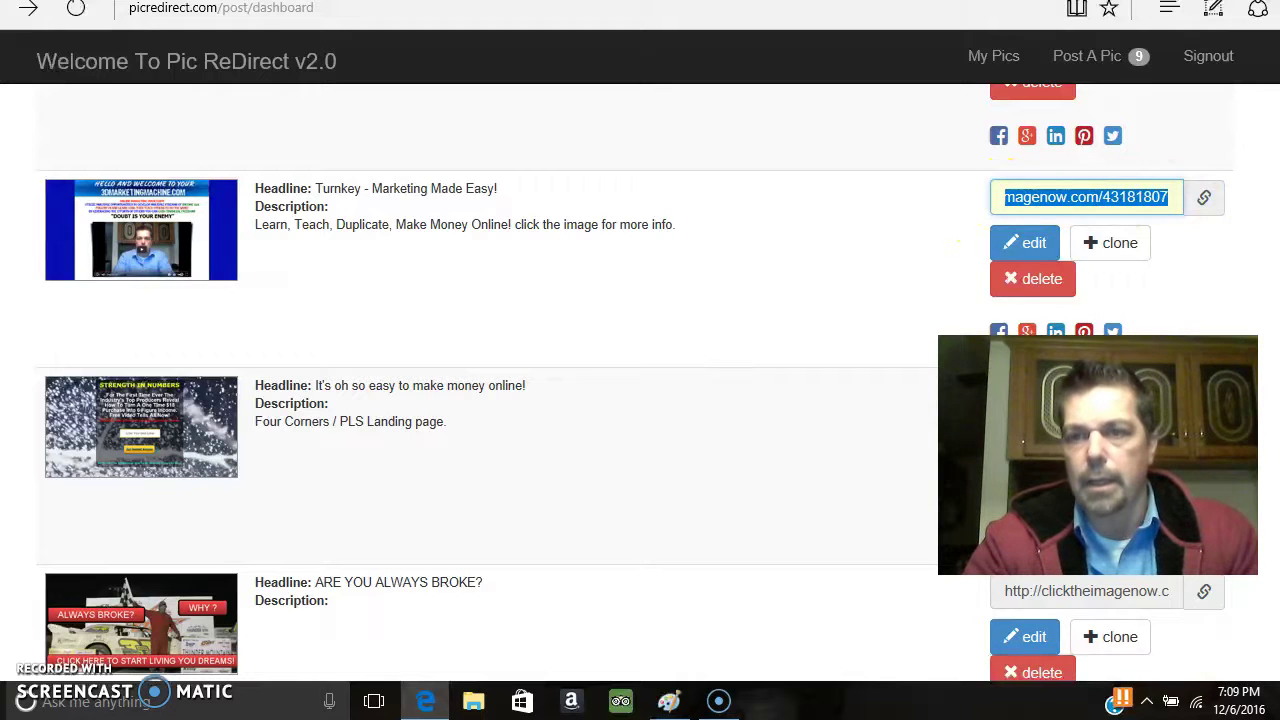
{"action": "right_click", "coordinate": [1095, 197]}
{"action": "left_click", "coordinate": [1136, 263]}
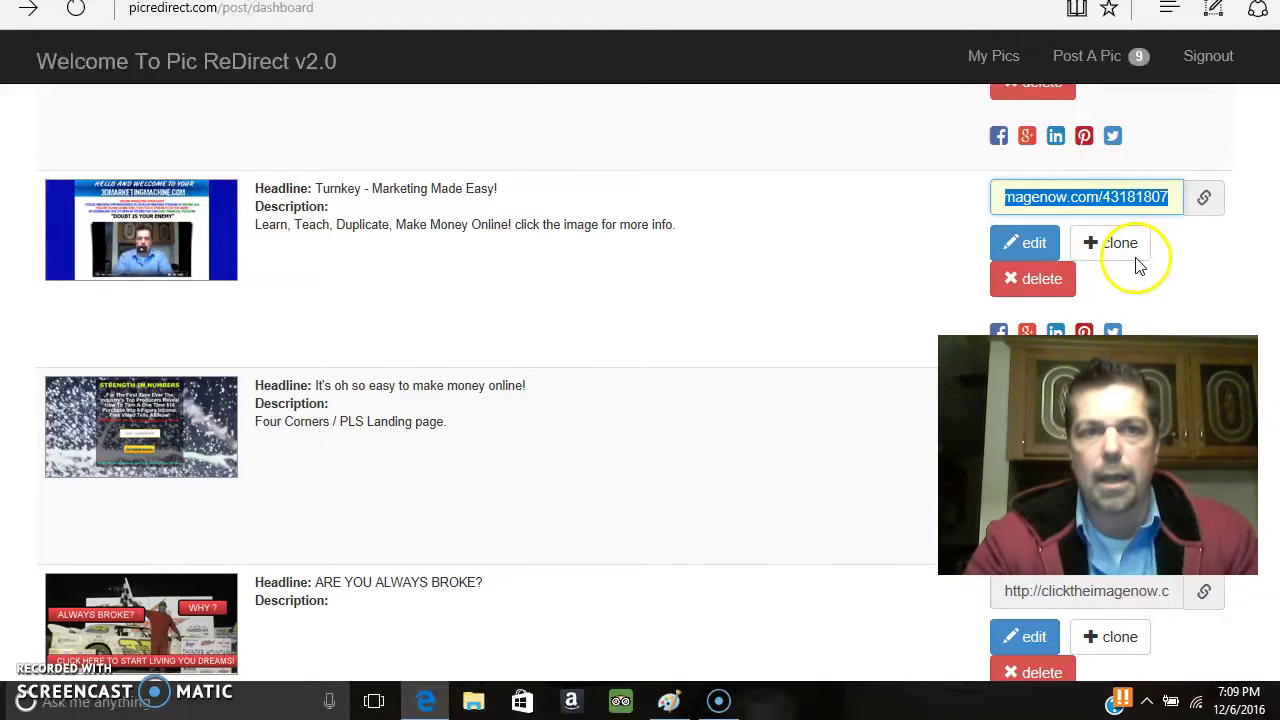
{"action": "key", "text": "ctrl+Tab"}
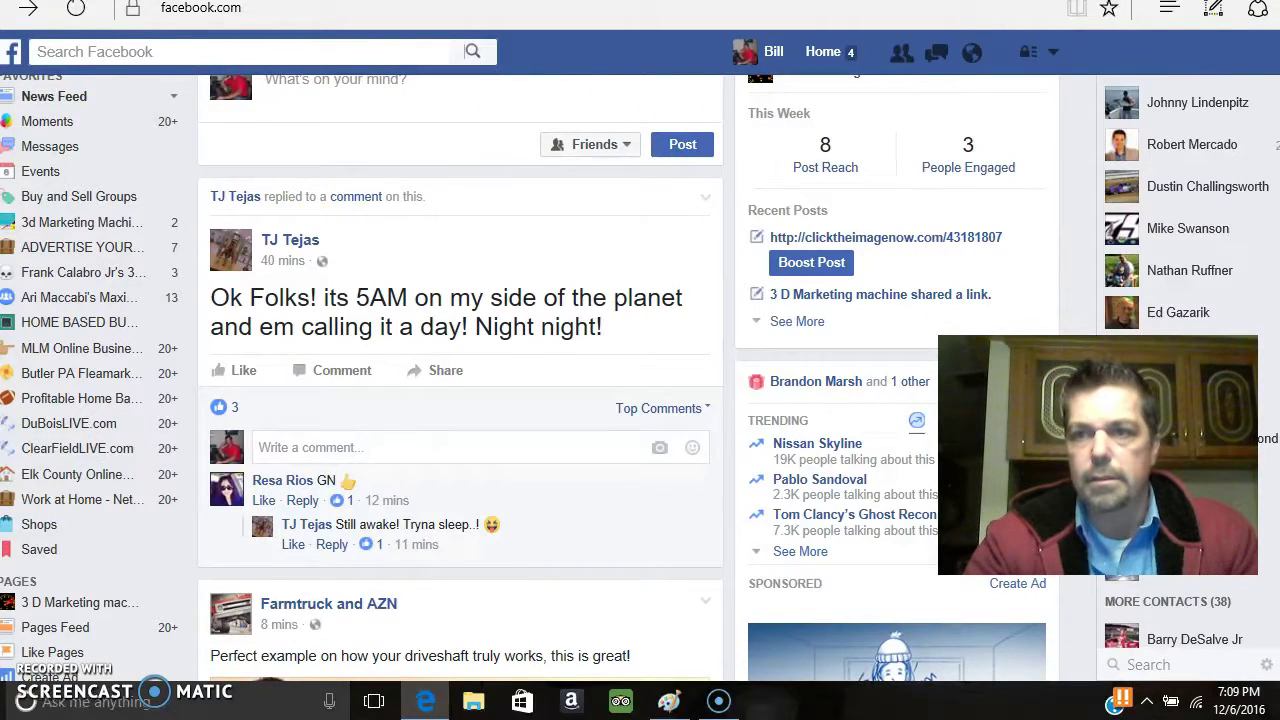
{"action": "scroll", "coordinate": [460, 360], "scroll_direction": "up", "scroll_amount": 2}
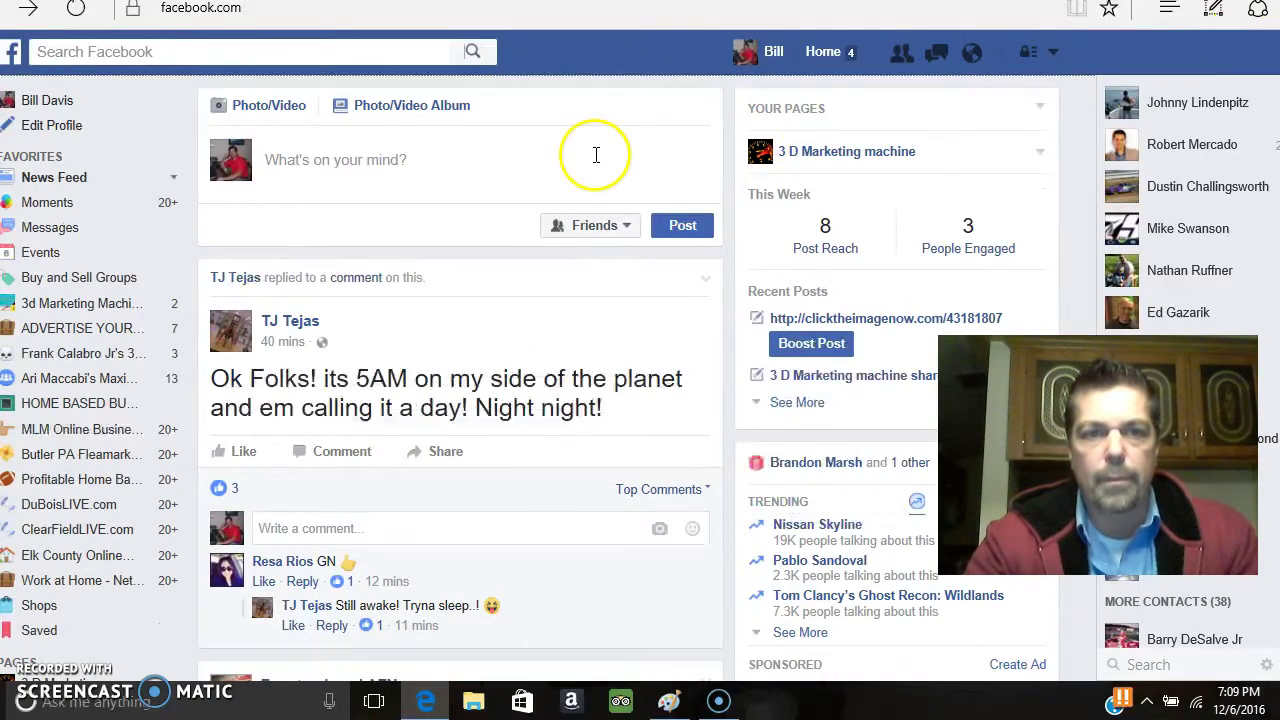
{"action": "left_click", "coordinate": [333, 182]}
{"action": "right_click", "coordinate": [268, 166]}
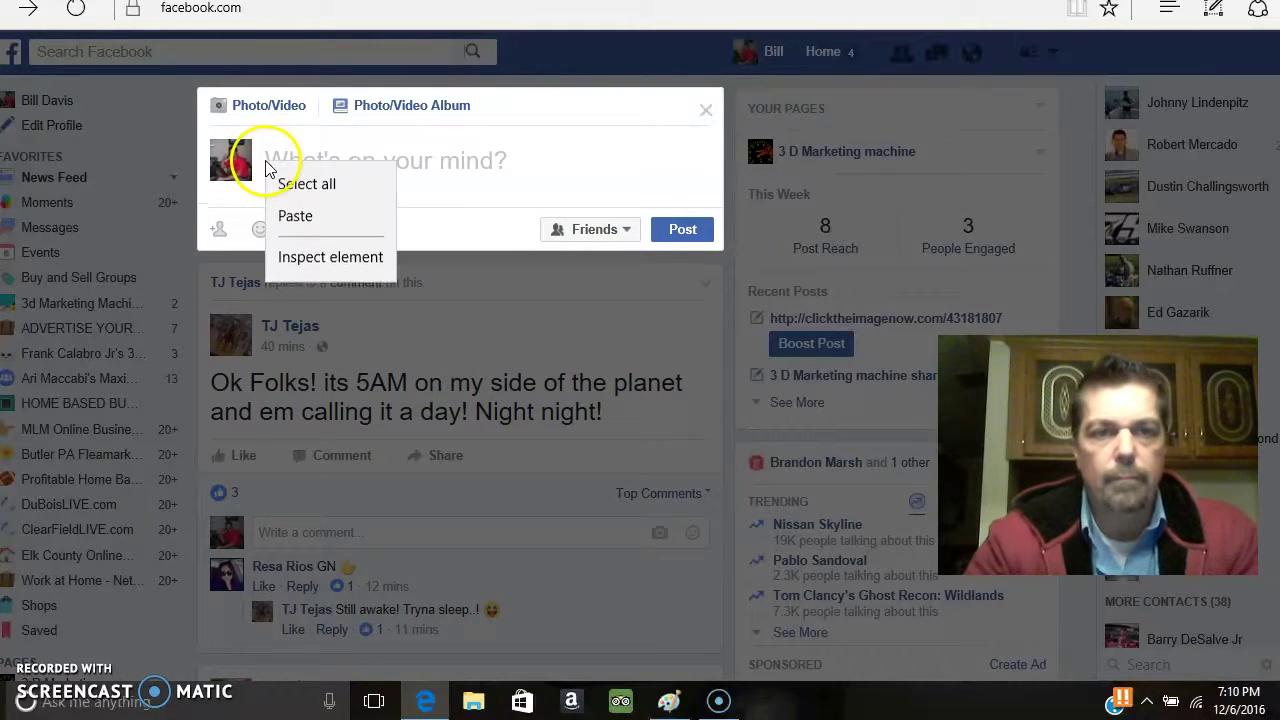
{"action": "left_click", "coordinate": [295, 217]}
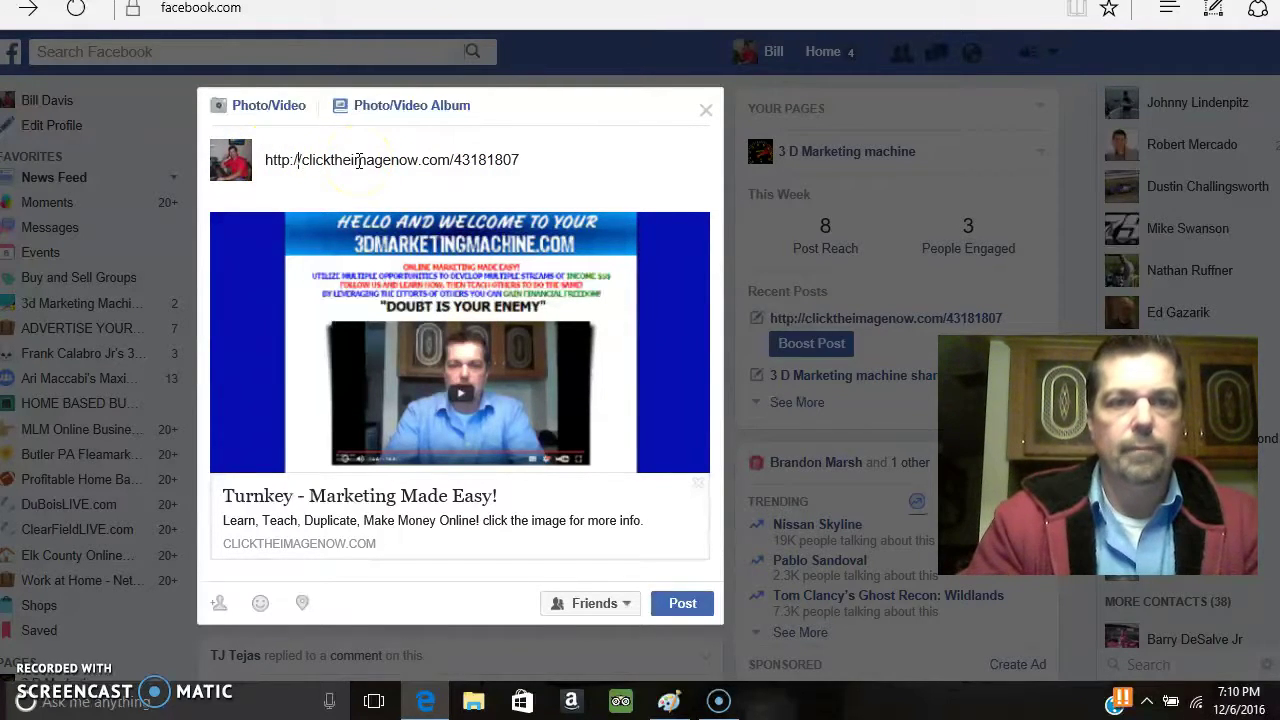
Step: Add the text "Learn, Teach, Duplicate, Make Money Online" in front of the pasted link, leaving the link on its own line
{"action": "type", "text": "Learn"}
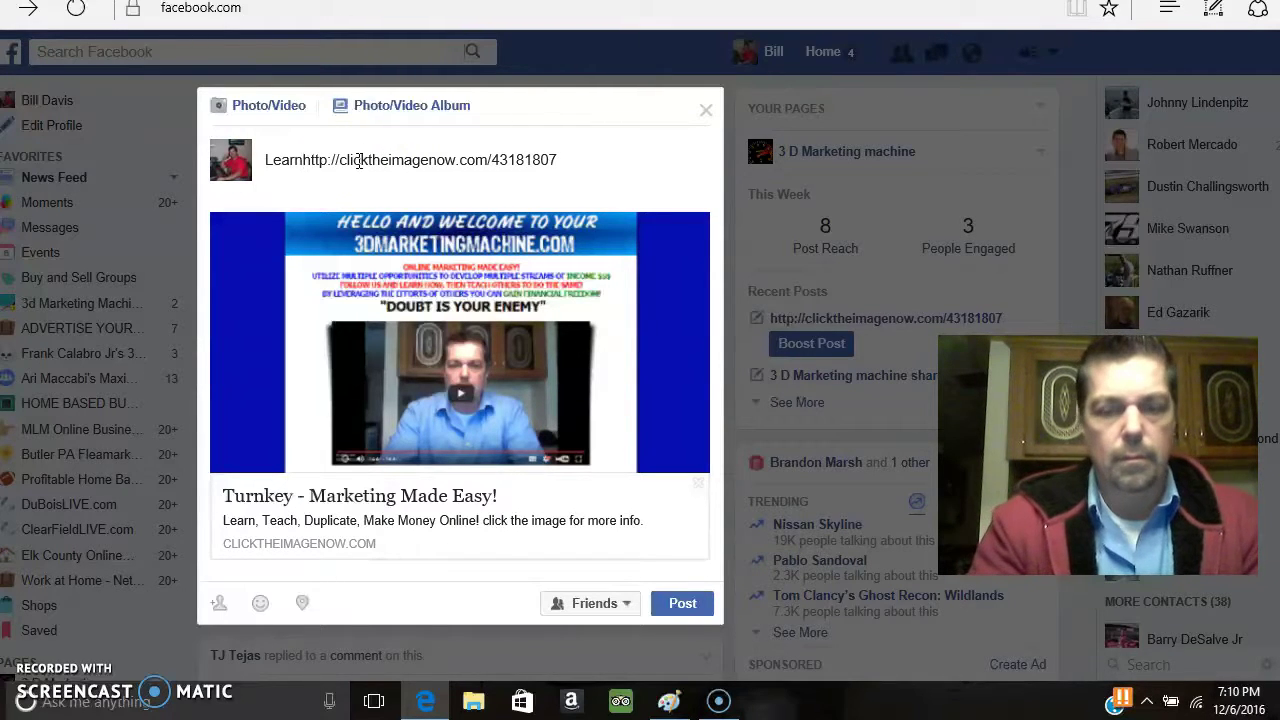
{"action": "type", "text": ", Teach"}
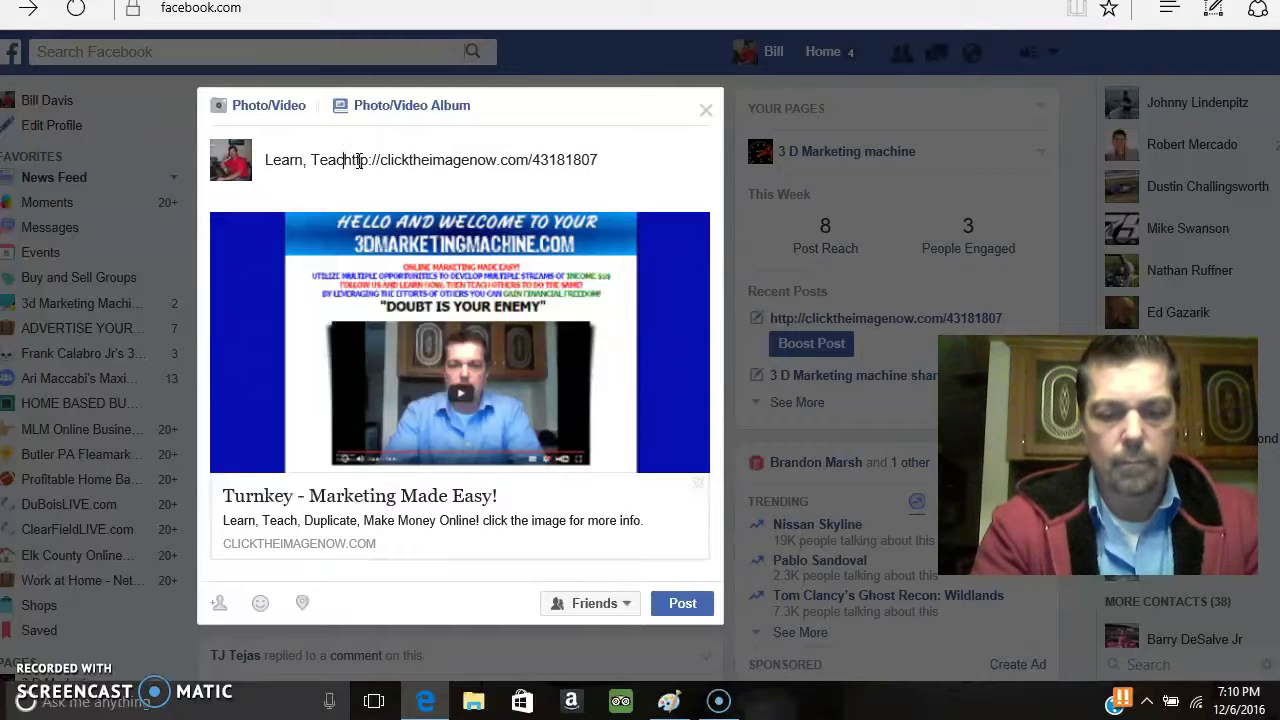
{"action": "type", "text": ", Dup"}
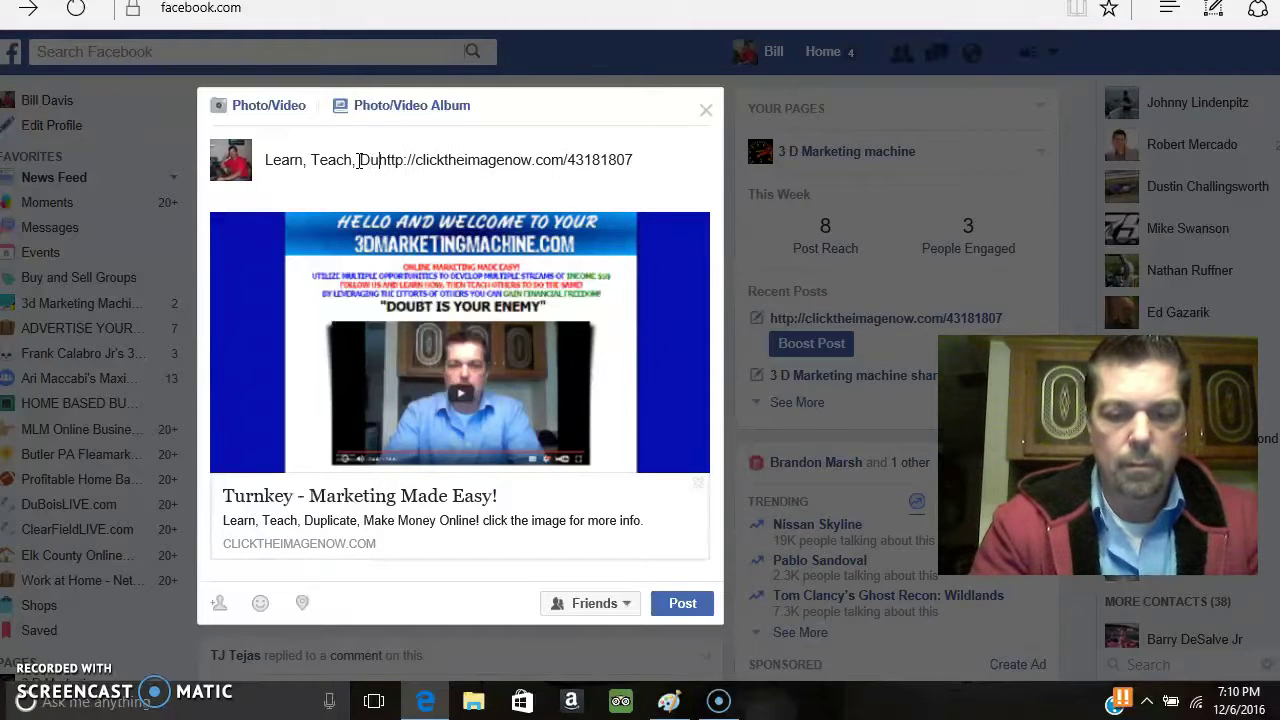
{"action": "type", "text": "licate"}
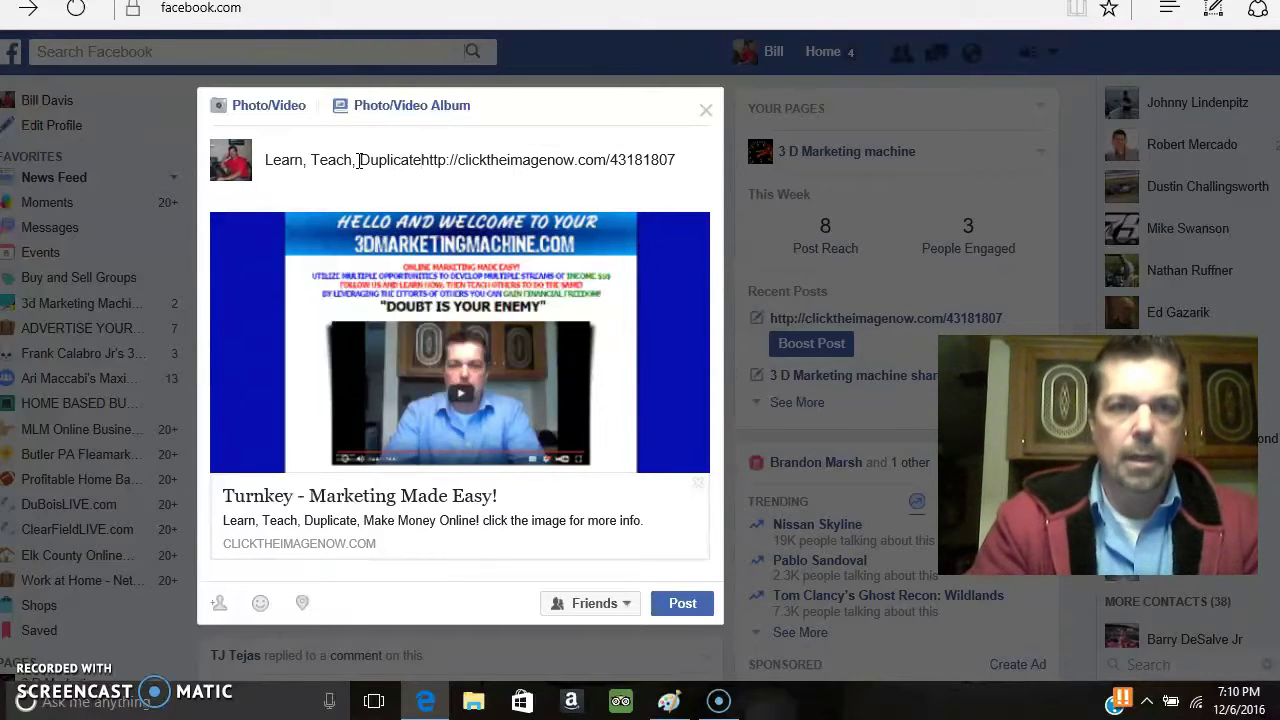
{"action": "type", "text": ", "}
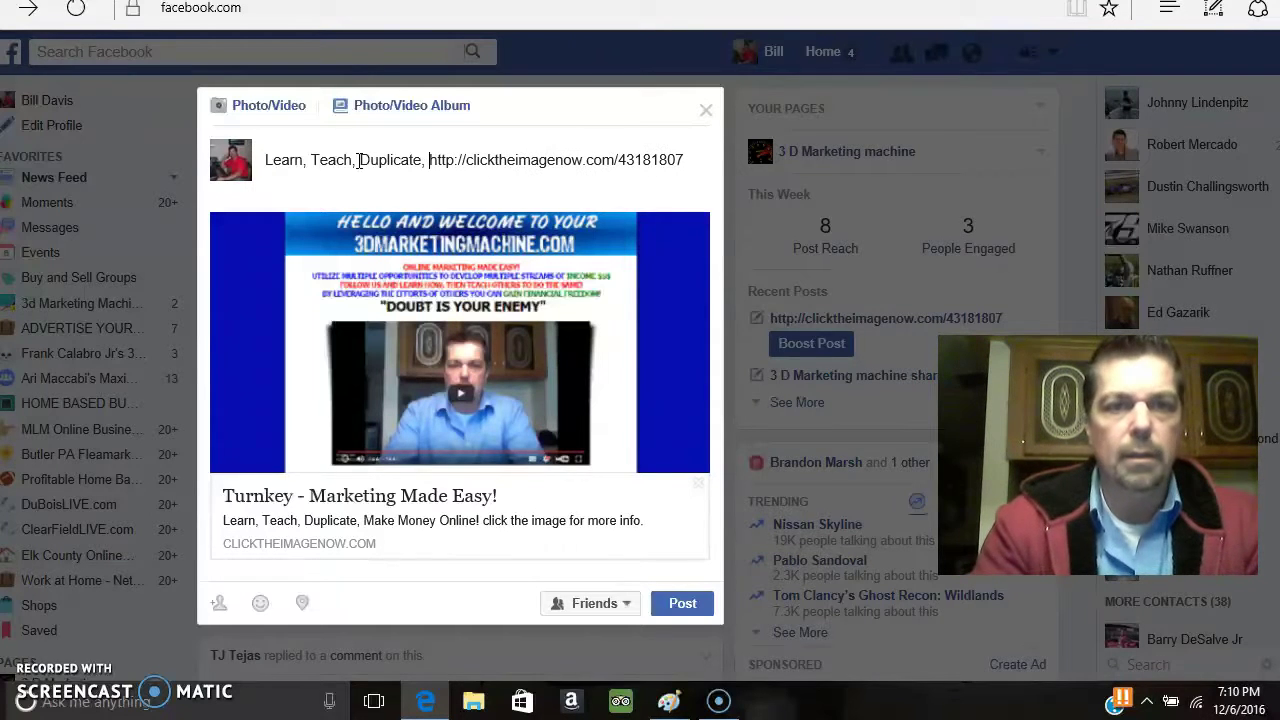
{"action": "type", "text": "Make MOney"}
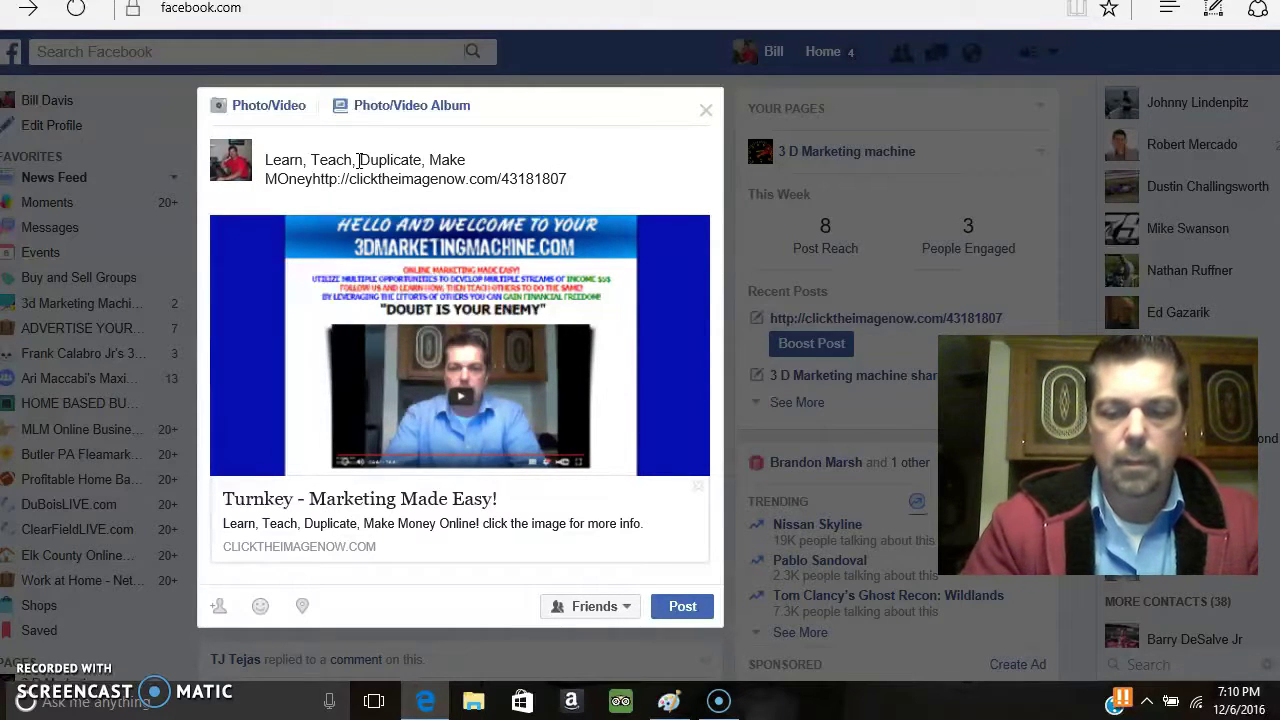
{"action": "key", "text": "BackSpace"}
{"action": "type", "text": "o"}
{"action": "key", "text": "Right"}
{"action": "key", "text": "Right"}
{"action": "key", "text": "Right"}
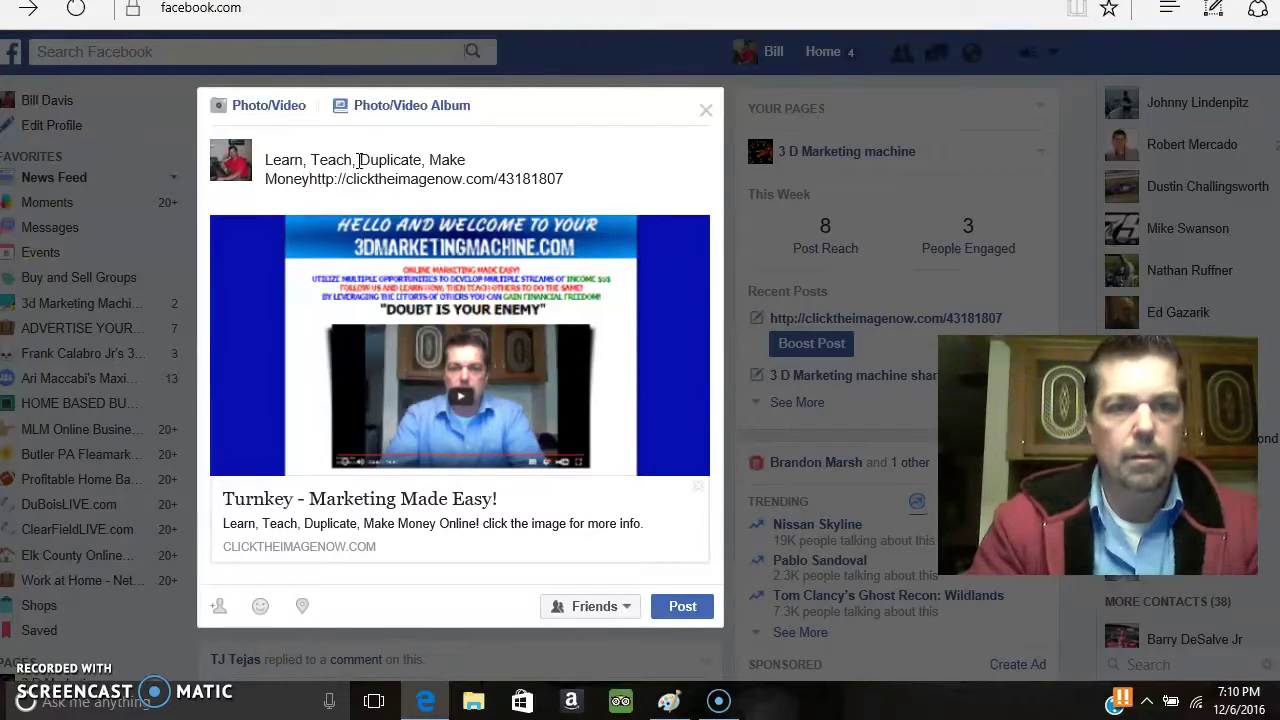
{"action": "type", "text": "Online"}
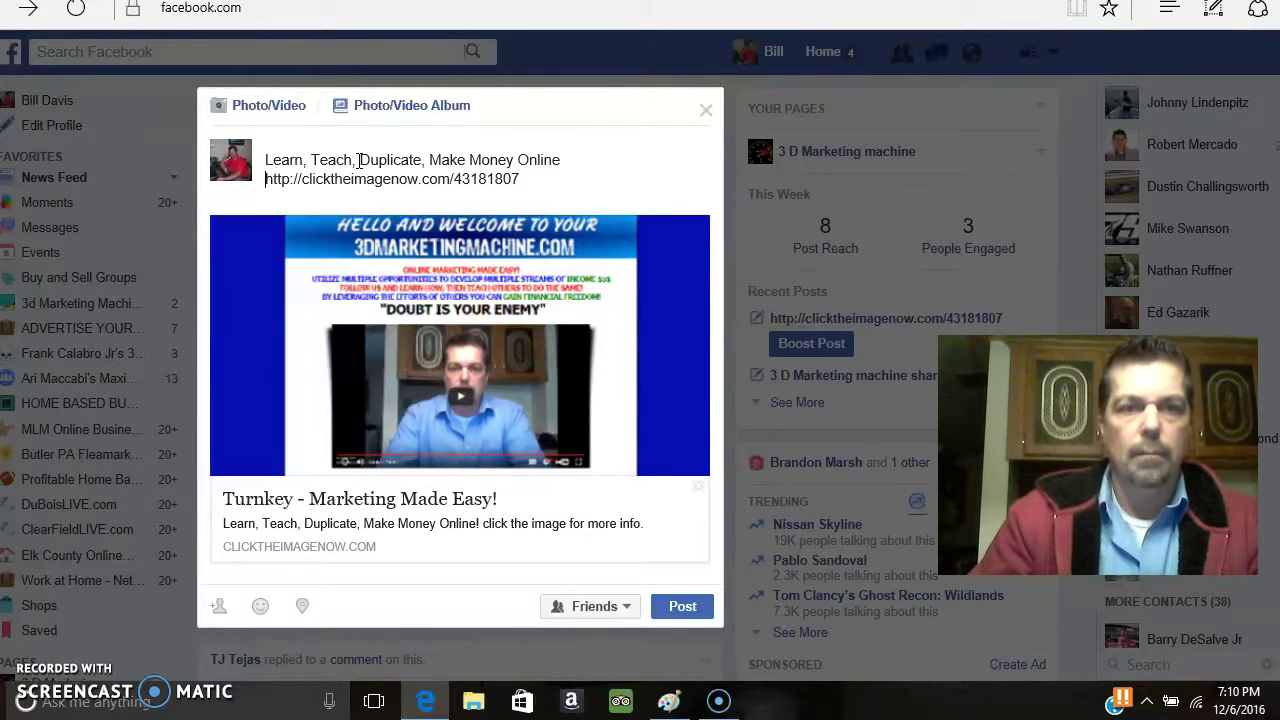
Step: Copy the line "Learn, Teach, Duplicate, Make Money Online" and paste it twice on new lines above the link
{"action": "left_click_drag", "start_coordinate": [566, 159], "coordinate": [266, 163]}
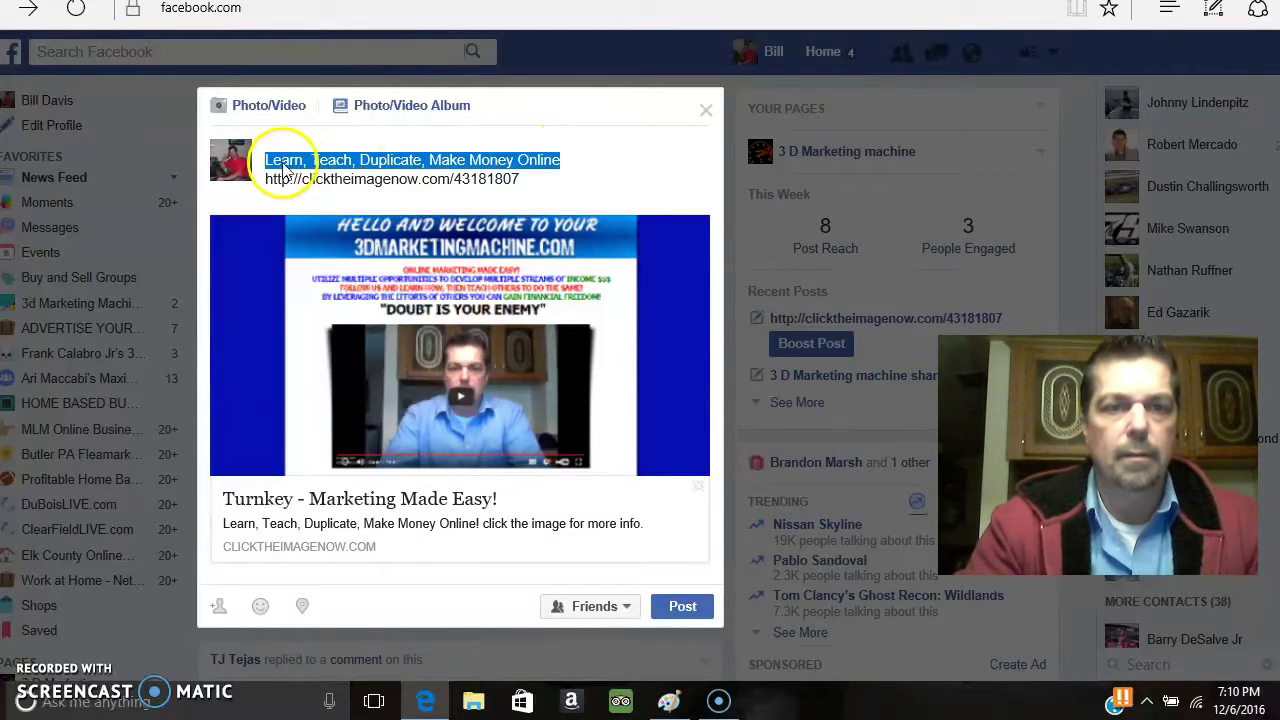
{"action": "left_click", "coordinate": [357, 249]}
{"action": "left_click", "coordinate": [572, 161]}
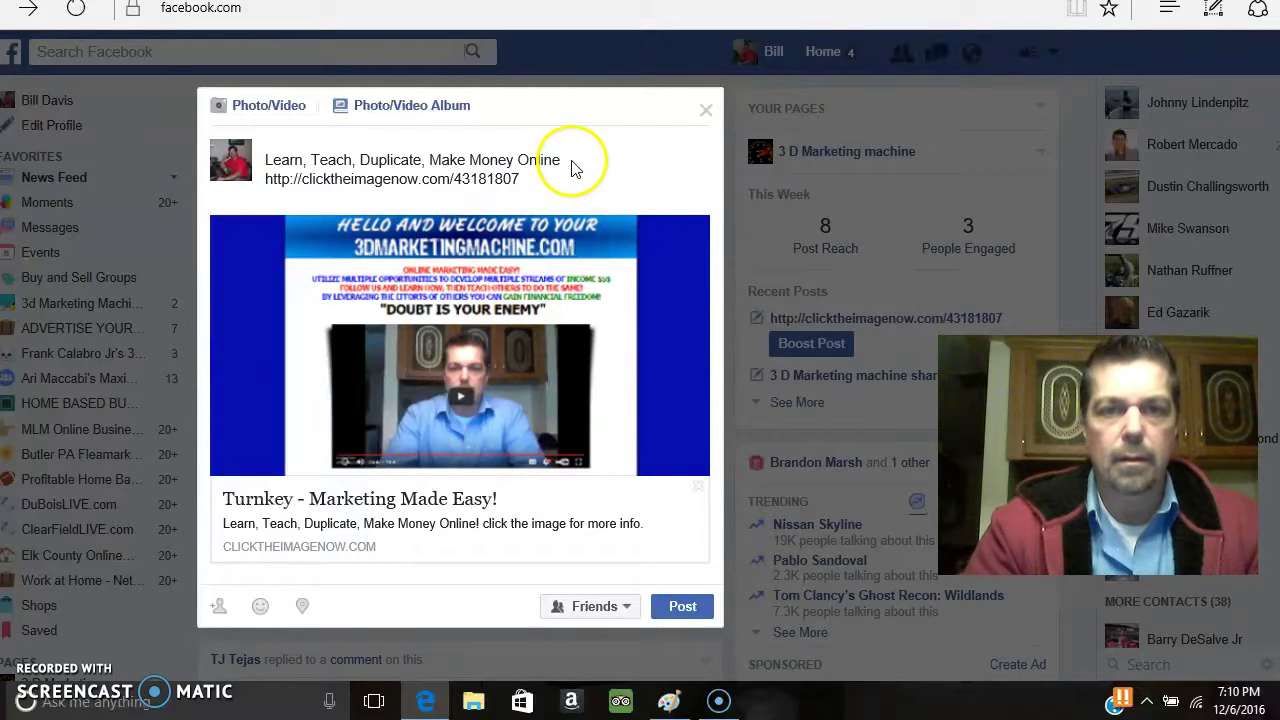
{"action": "key", "text": "Return"}
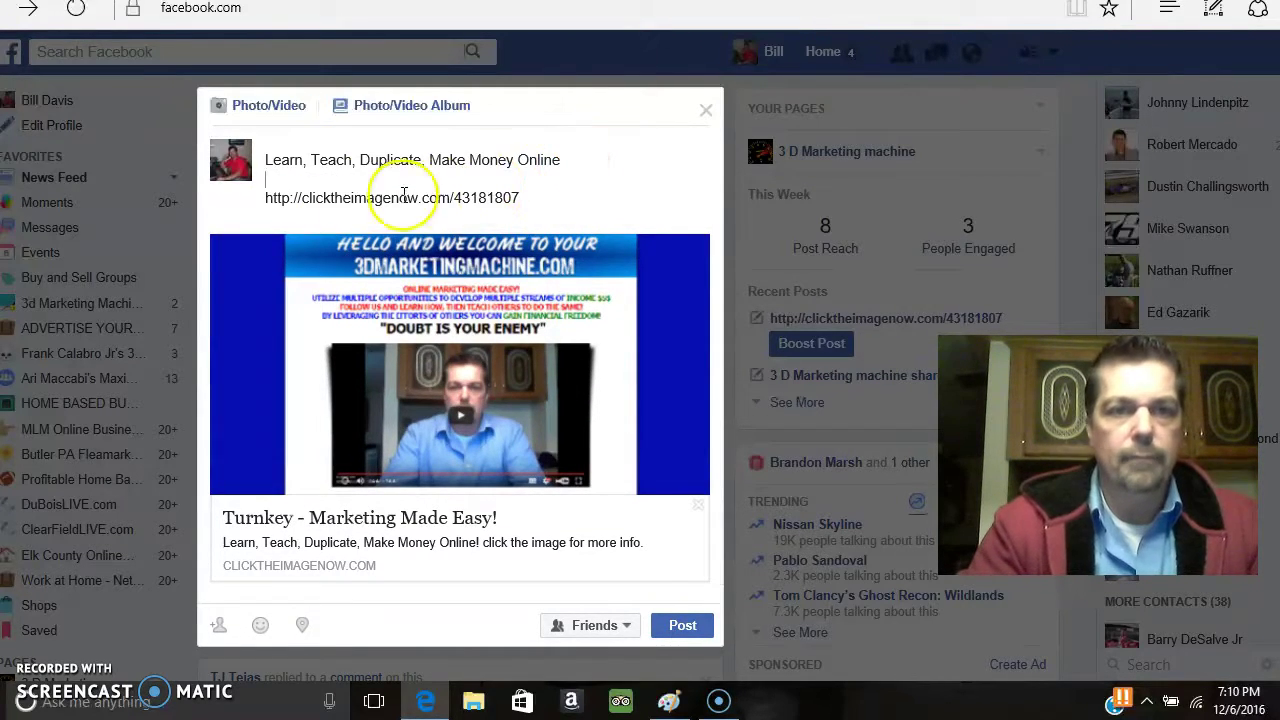
{"action": "right_click", "coordinate": [267, 178]}
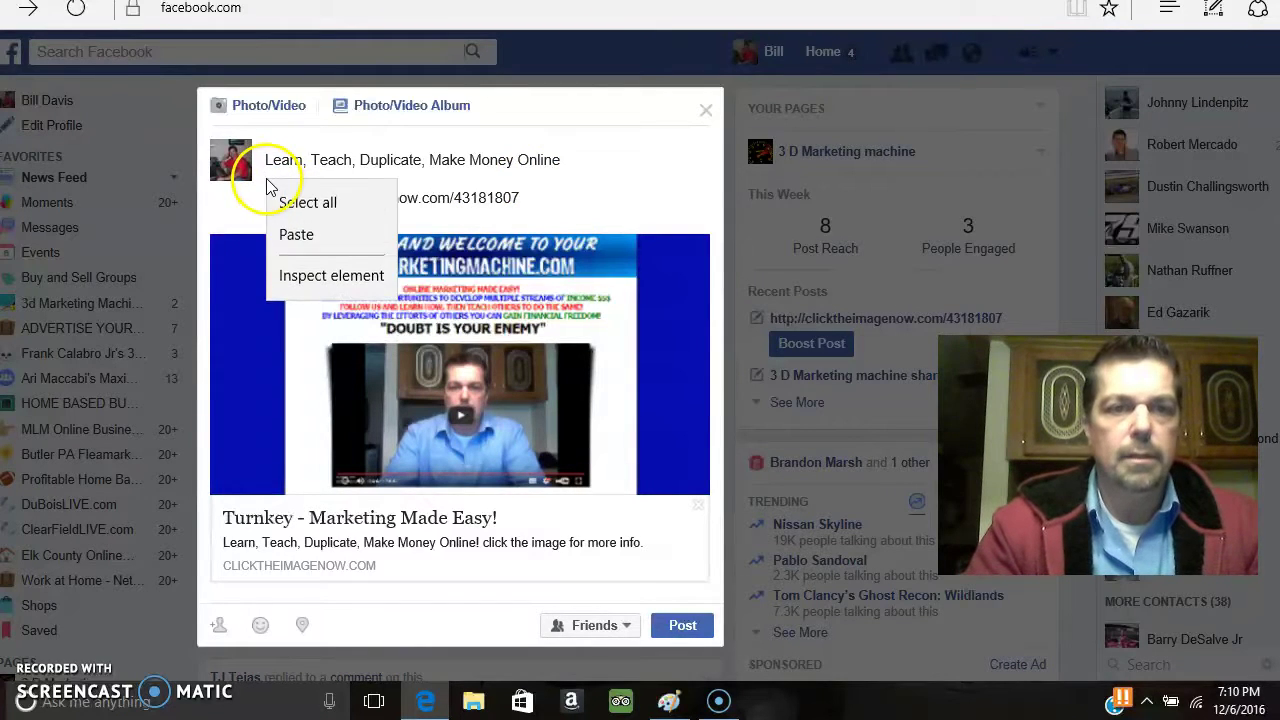
{"action": "left_click", "coordinate": [296, 234]}
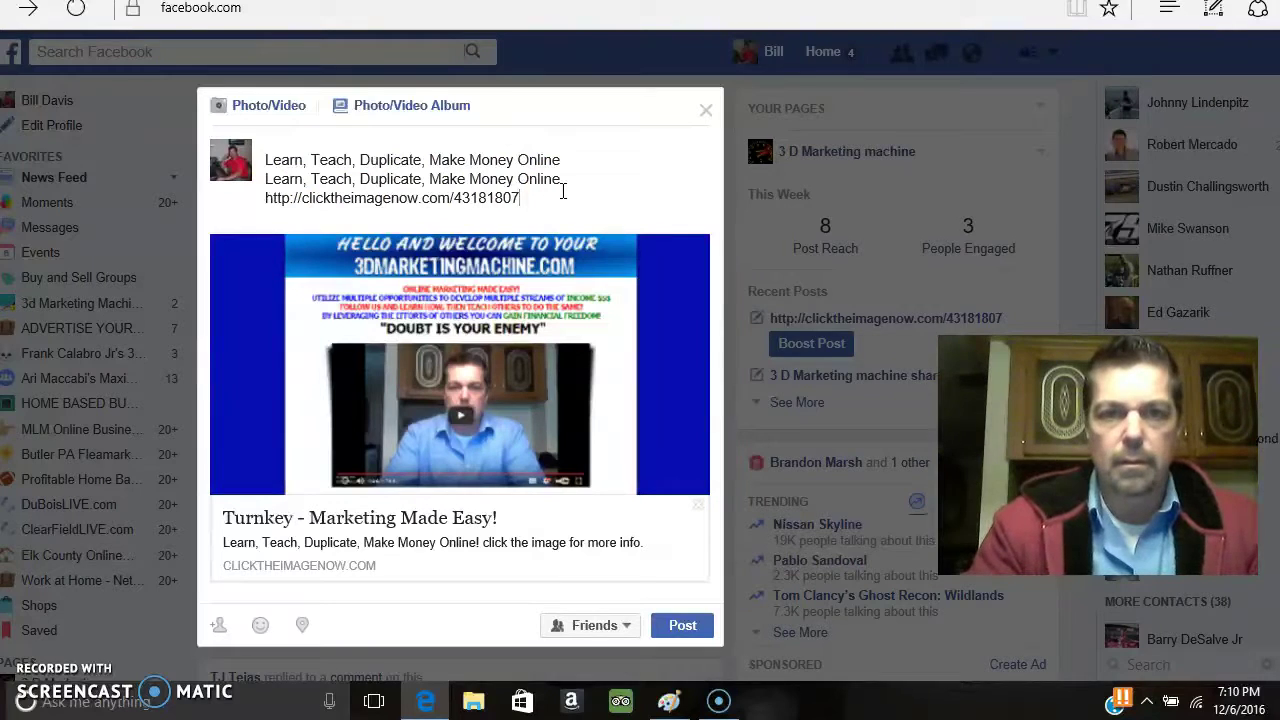
{"action": "left_click", "coordinate": [600, 170]}
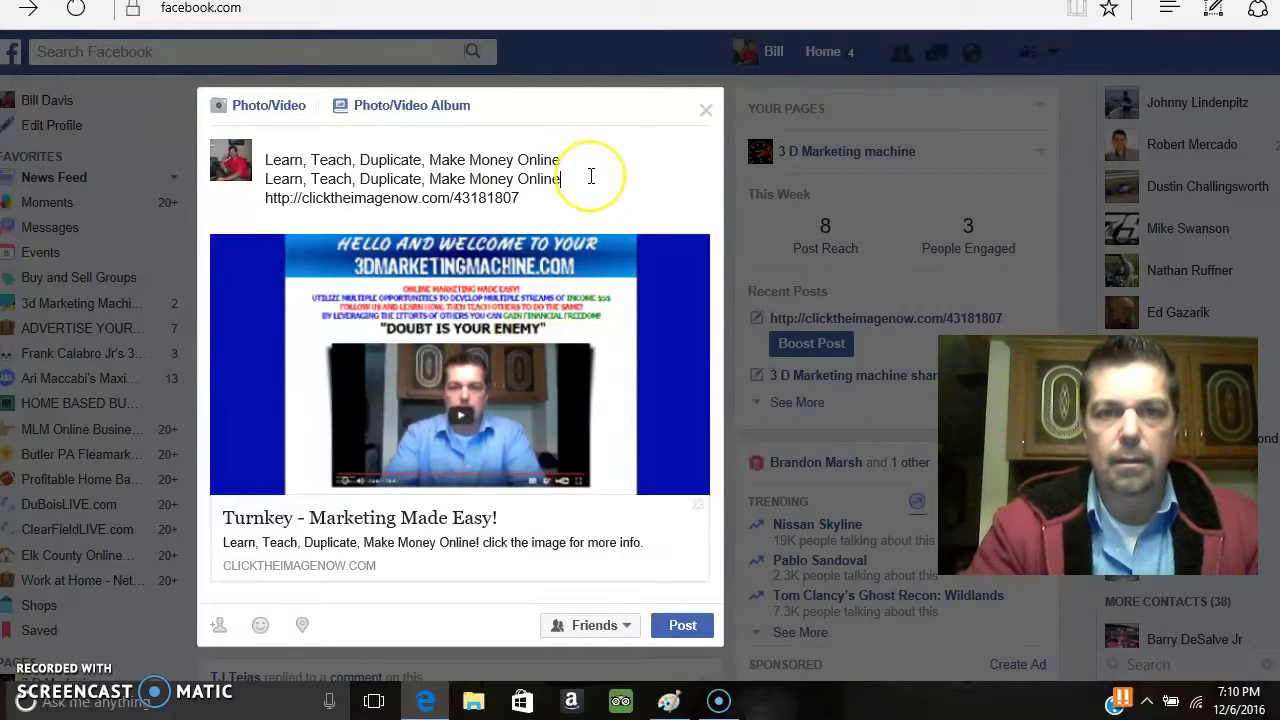
{"action": "key", "text": "Return"}
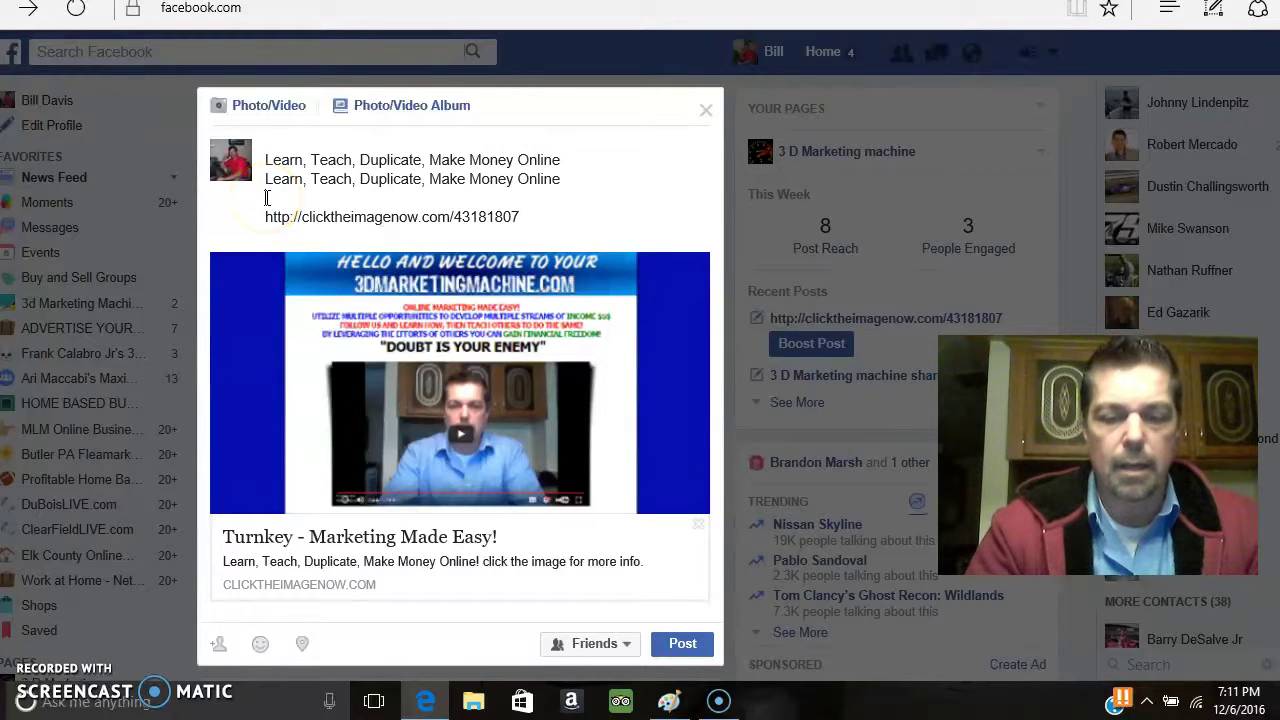
{"action": "right_click", "coordinate": [266, 198]}
{"action": "left_click", "coordinate": [298, 251]}
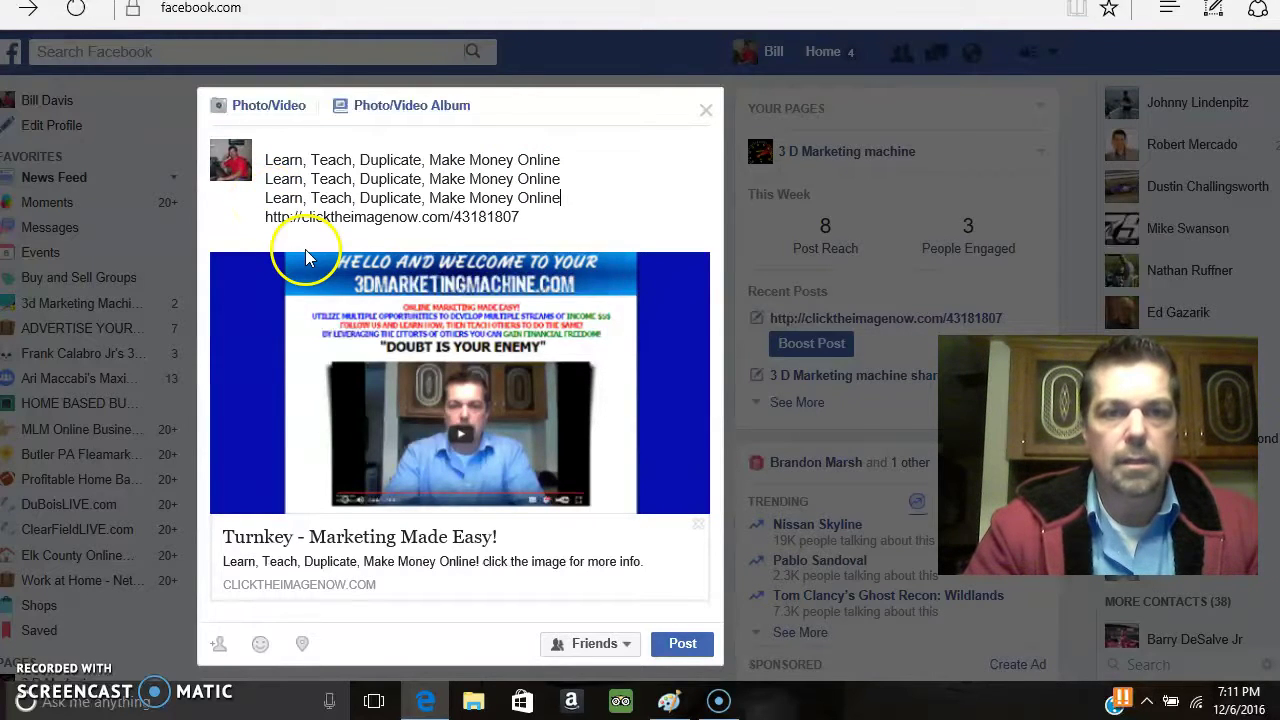
Step: Remove the link text and its empty line from the post, keeping the picture preview, and publish it to Friends
{"action": "key", "text": "BackSpace"}
{"action": "key", "text": "BackSpace"}
{"action": "key", "text": "BackSpace"}
{"action": "key", "text": "BackSpace"}
{"action": "key", "text": "BackSpace"}
{"action": "key", "text": "BackSpace"}
{"action": "key", "text": "BackSpace"}
{"action": "key", "text": "BackSpace"}
{"action": "key", "text": "BackSpace"}
{"action": "key", "text": "BackSpace"}
{"action": "key", "text": "BackSpace"}
{"action": "key", "text": "BackSpace"}
{"action": "key", "text": "BackSpace"}
{"action": "key", "text": "BackSpace"}
{"action": "key", "text": "BackSpace"}
{"action": "key", "text": "BackSpace"}
{"action": "key", "text": "BackSpace"}
{"action": "key", "text": "BackSpace"}
{"action": "key", "text": "BackSpace"}
{"action": "key", "text": "BackSpace"}
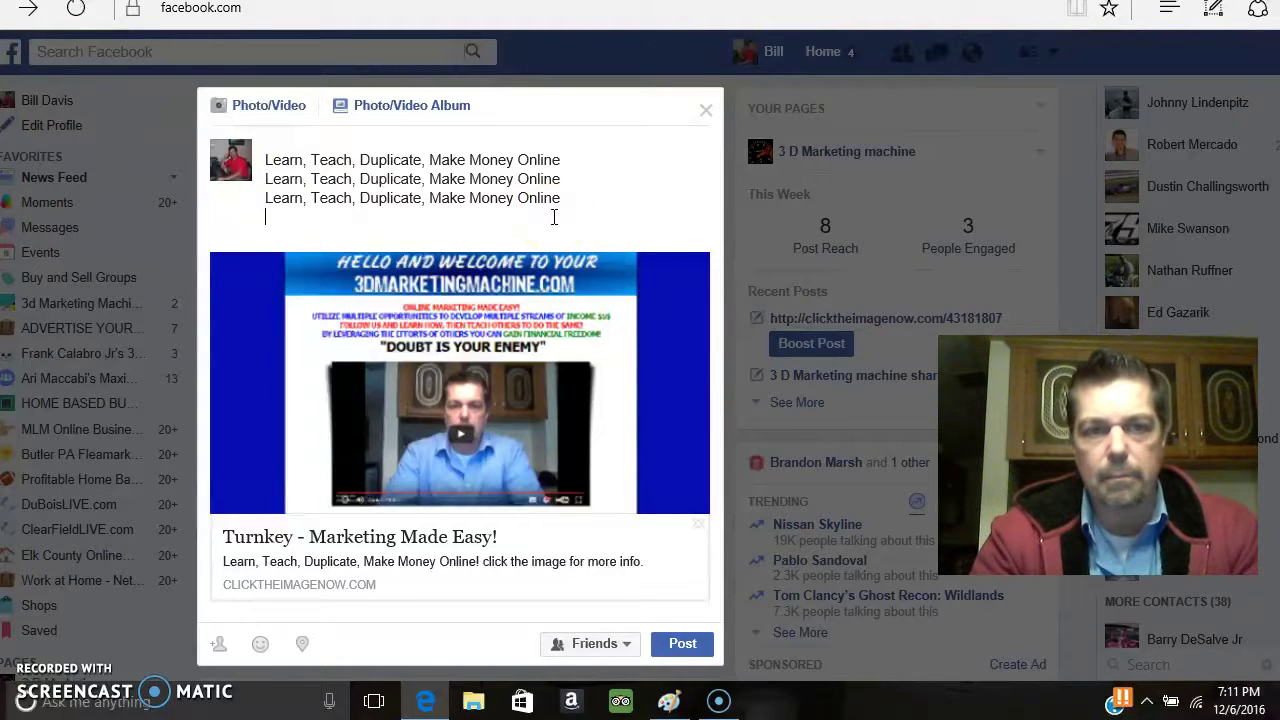
{"action": "key", "text": "BackSpace"}
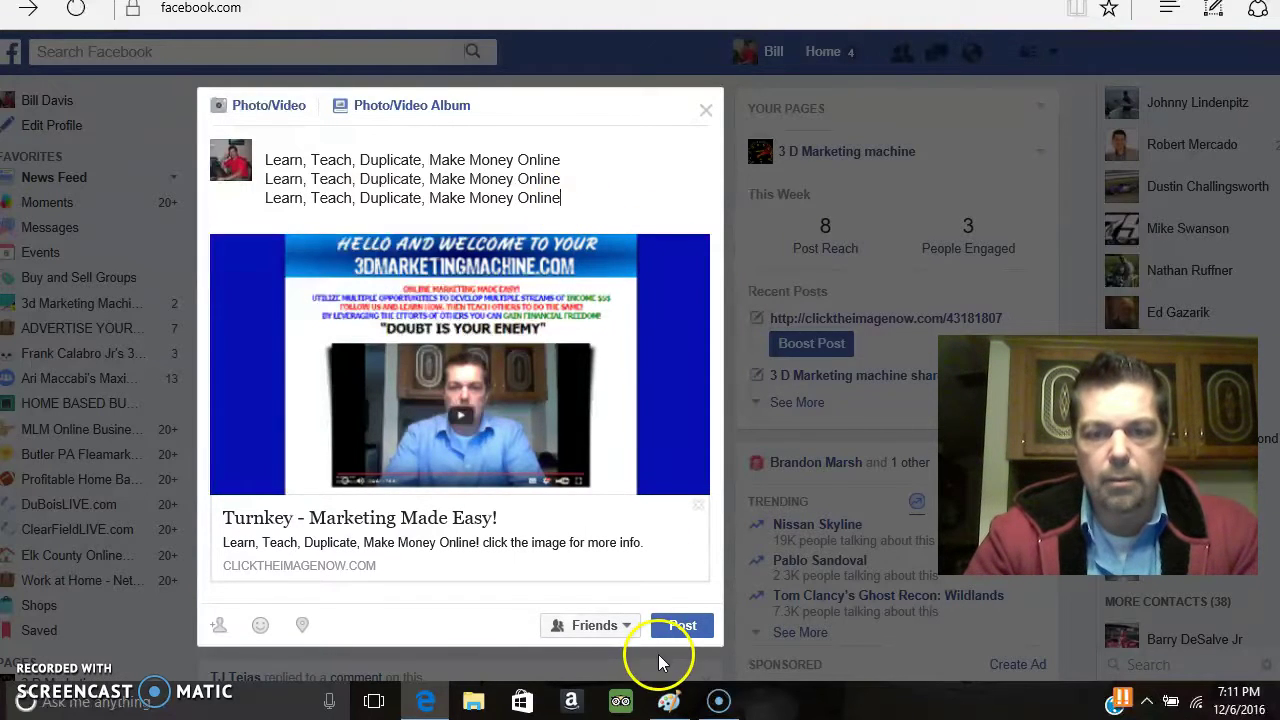
{"action": "left_click", "coordinate": [680, 630]}
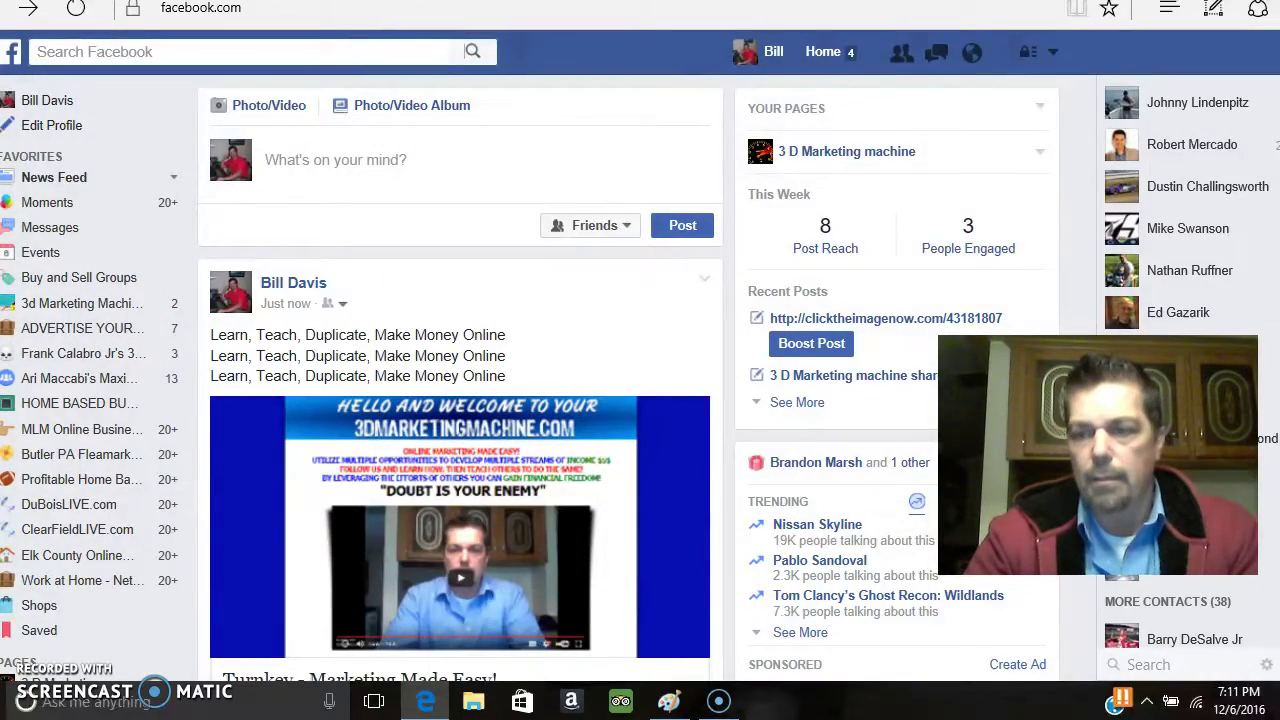
Step: Test where the picture of the new "Turnkey - Marketing Made Easy!" post leads, then return to the news feed
{"action": "scroll", "coordinate": [460, 380], "scroll_direction": "down", "scroll_amount": 1}
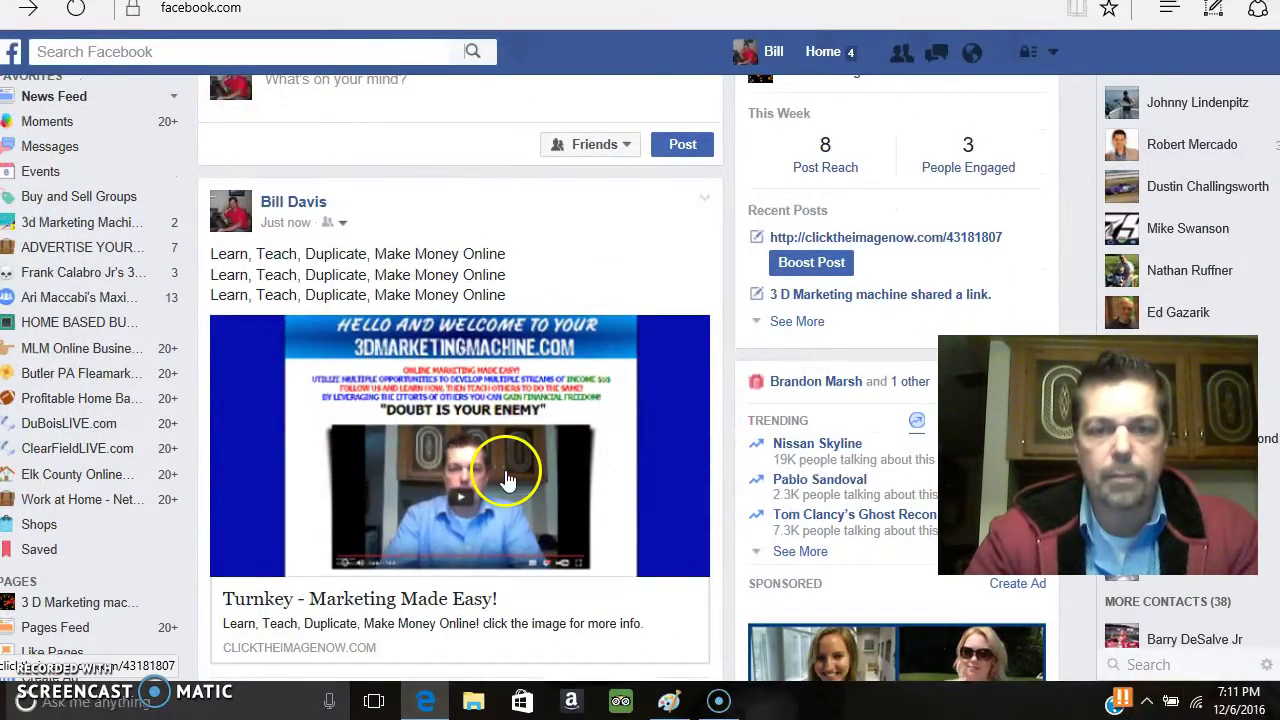
{"action": "scroll", "coordinate": [1163, 650], "scroll_direction": "down", "scroll_amount": 2}
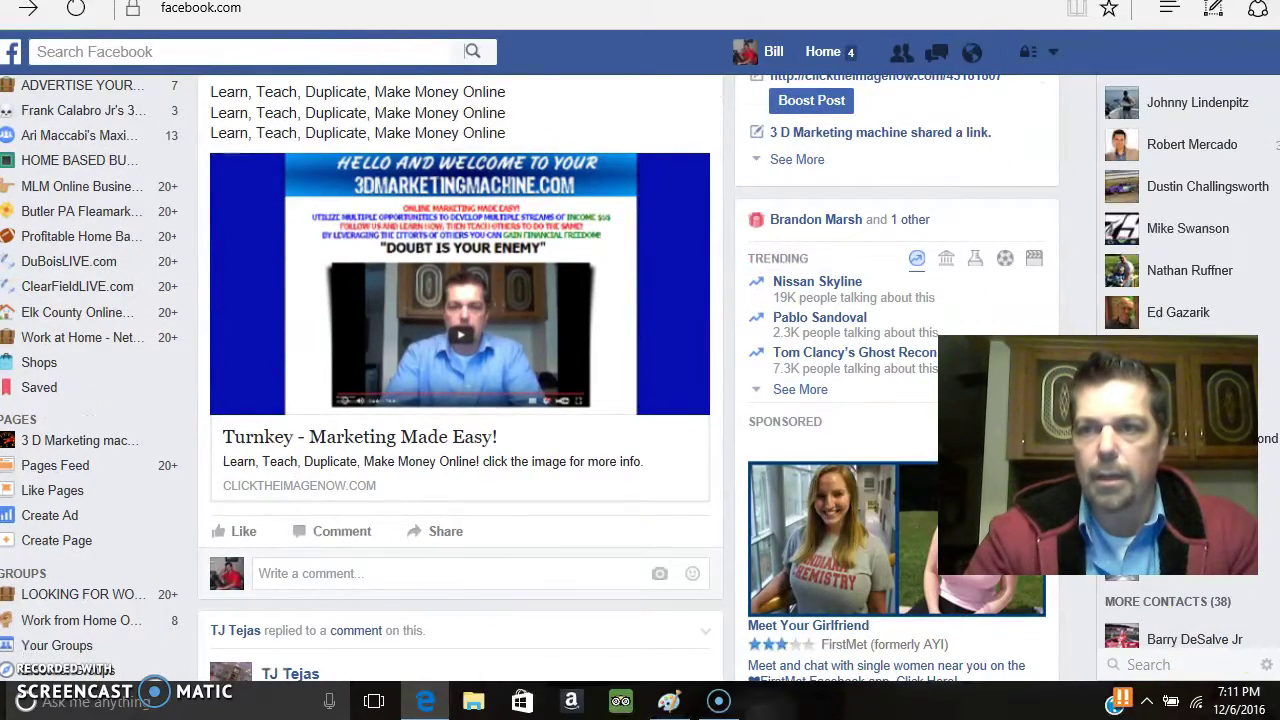
{"action": "scroll", "coordinate": [460, 380], "scroll_direction": "up", "scroll_amount": 1}
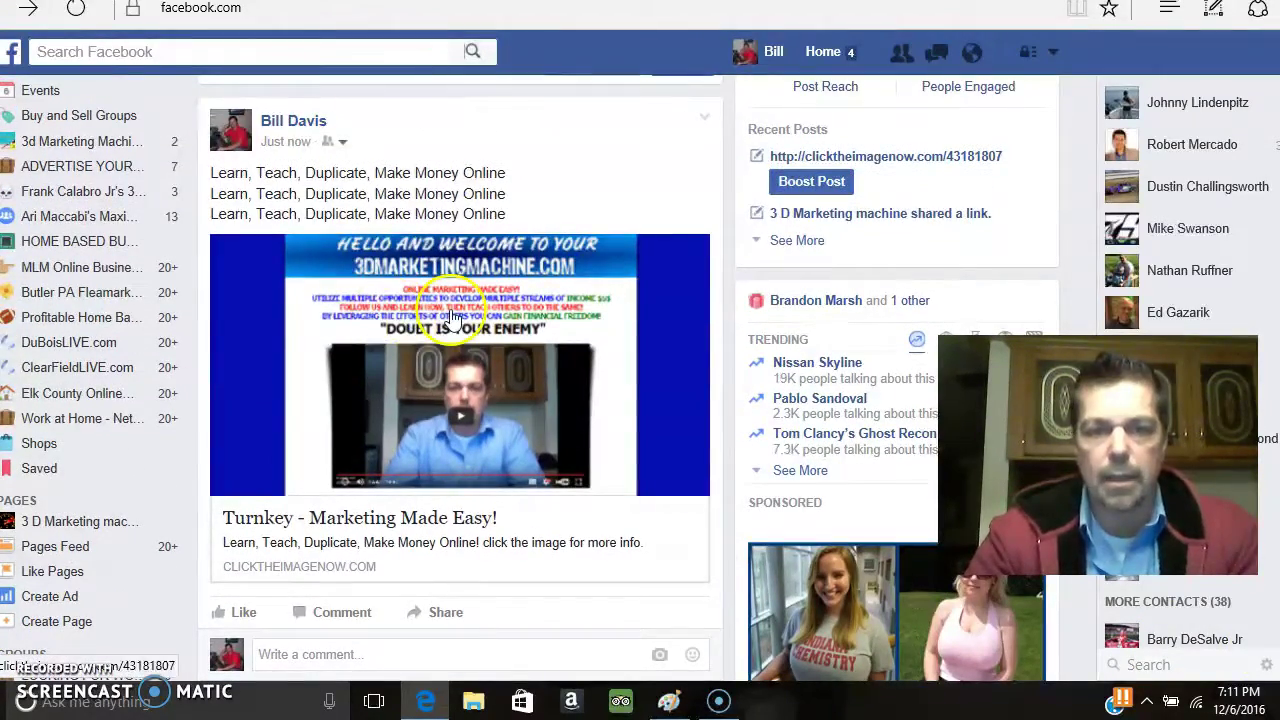
{"action": "left_click", "coordinate": [460, 425]}
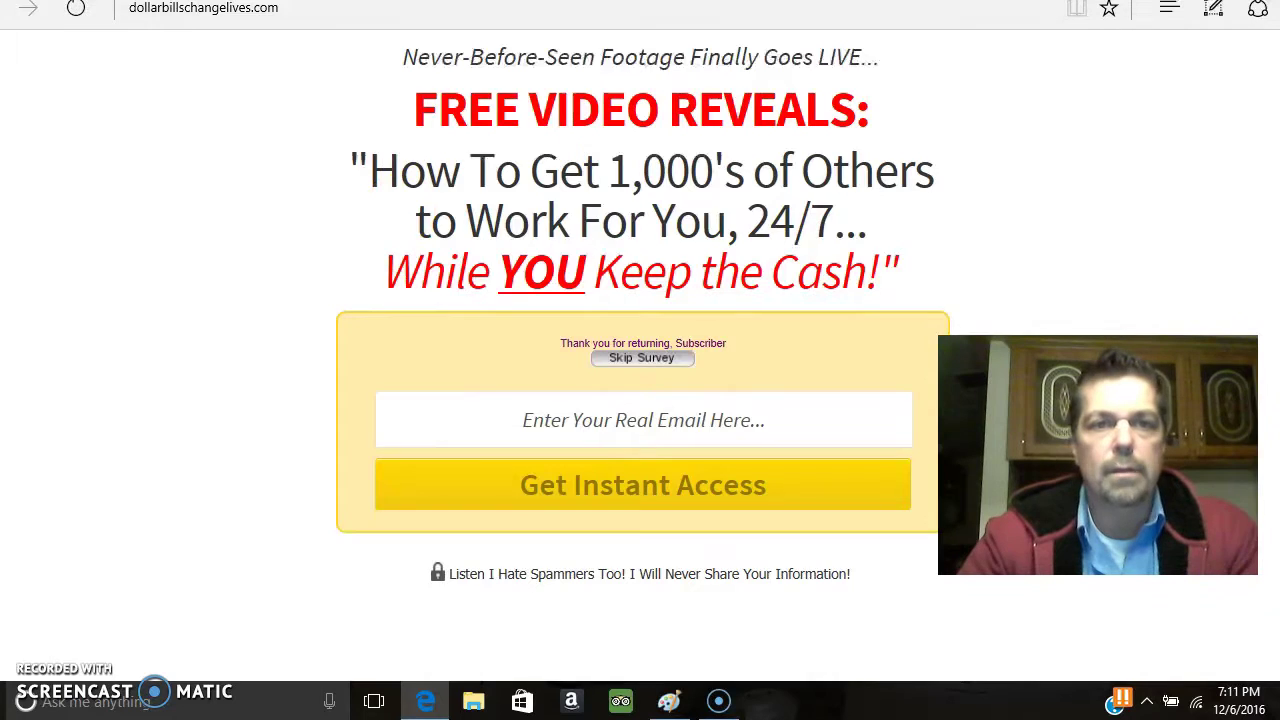
{"action": "key", "text": "alt+Left"}
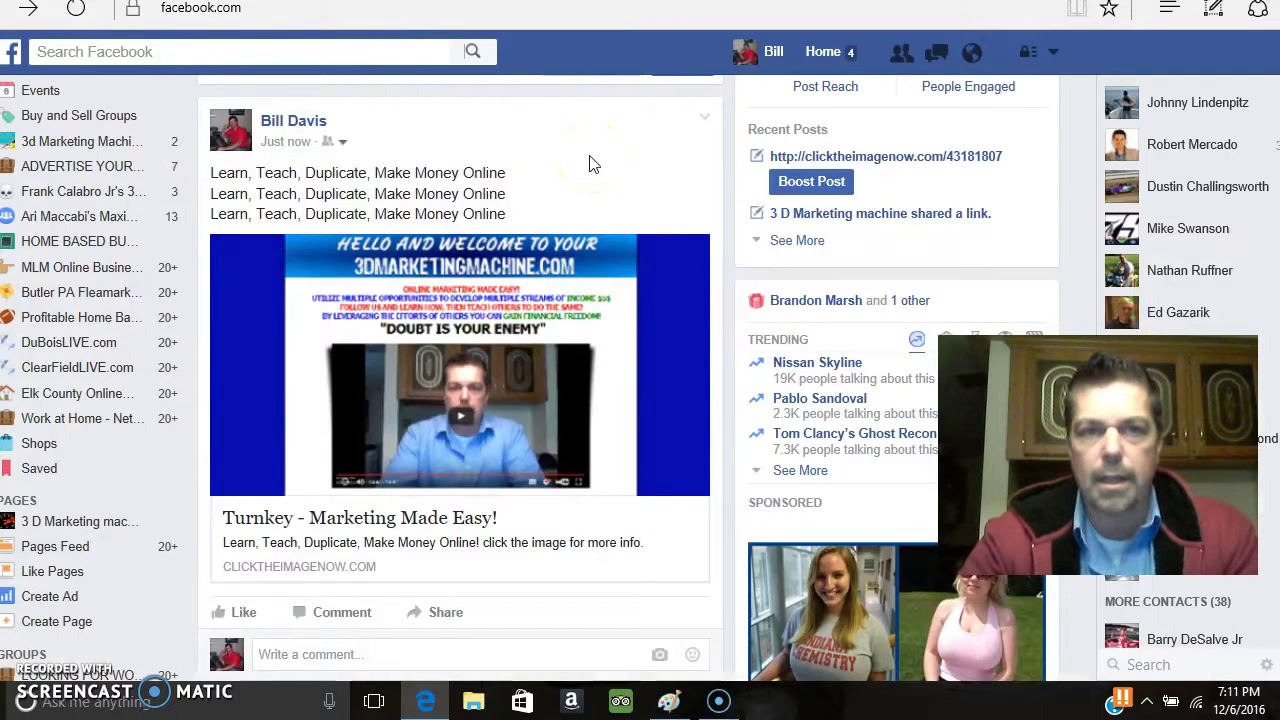
Step: Switch to the Pic ReDirect dashboard and start a new picture post
{"action": "key", "text": "alt+Left"}
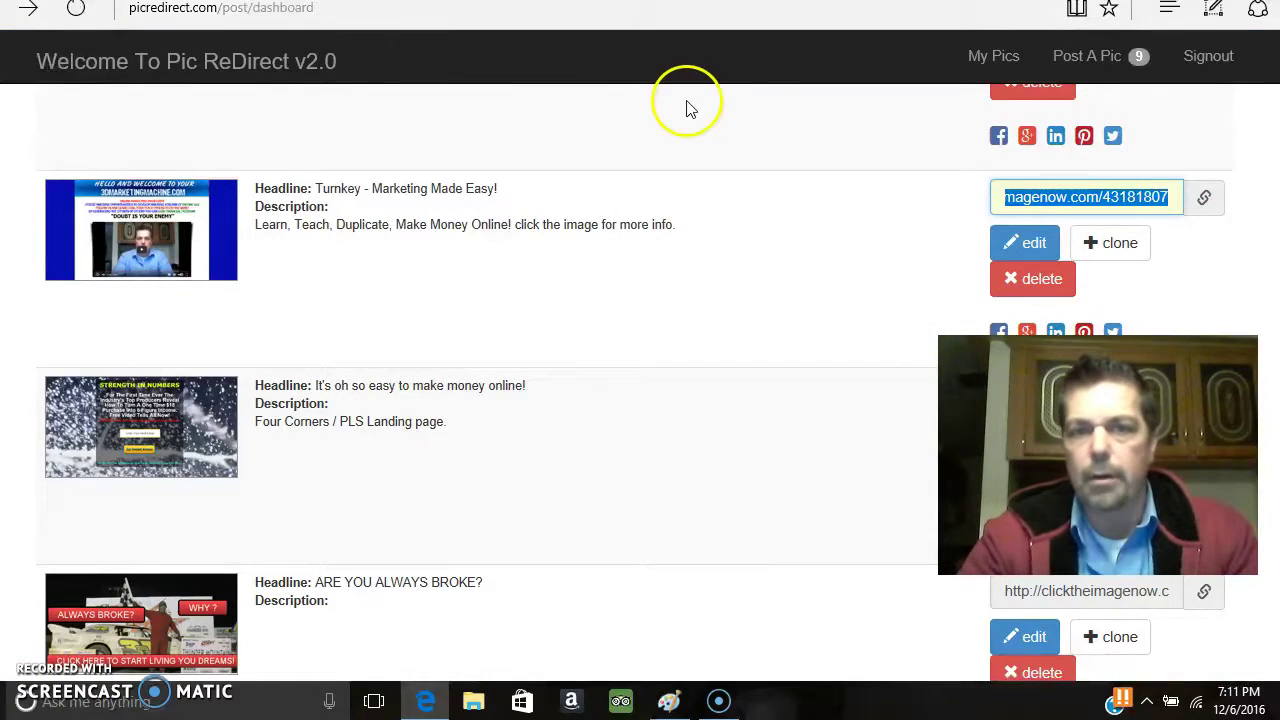
{"action": "left_click", "coordinate": [1088, 58]}
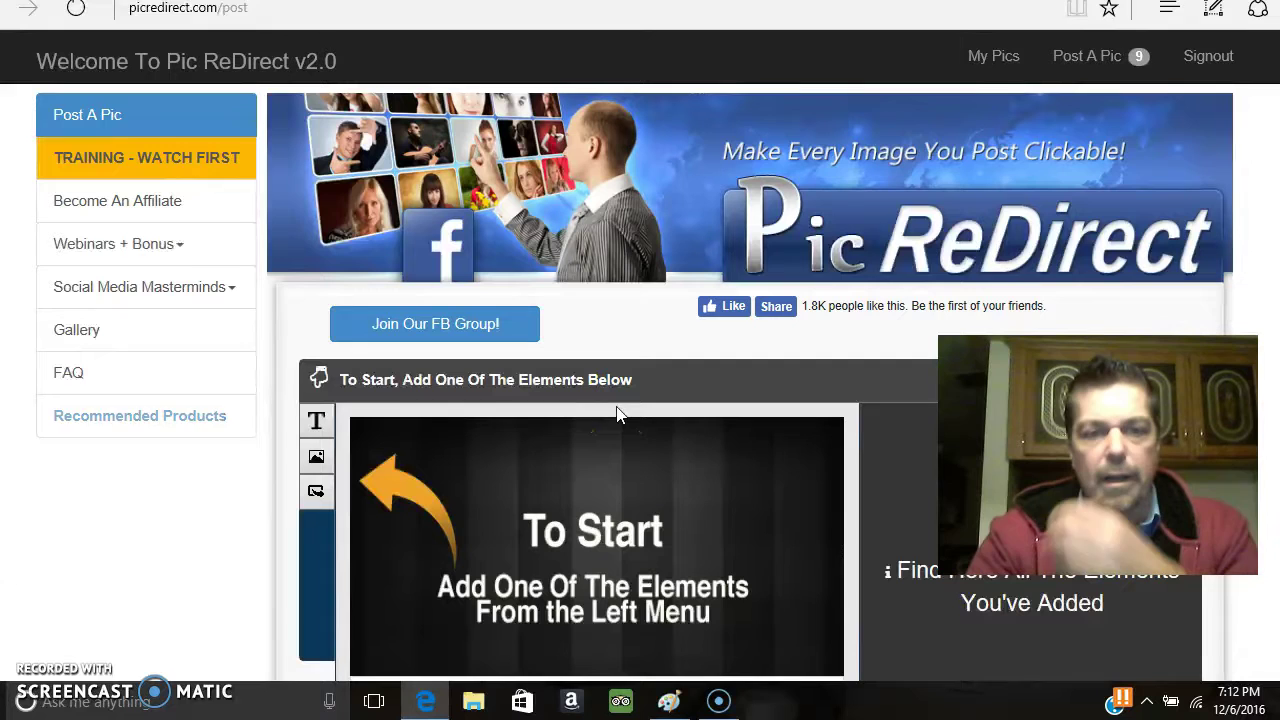
Step: Add the 3D Racecar picture from the Pictures folder to the post, shifting its crop slightly before inserting it
{"action": "scroll", "coordinate": [540, 402], "scroll_direction": "down", "scroll_amount": 1}
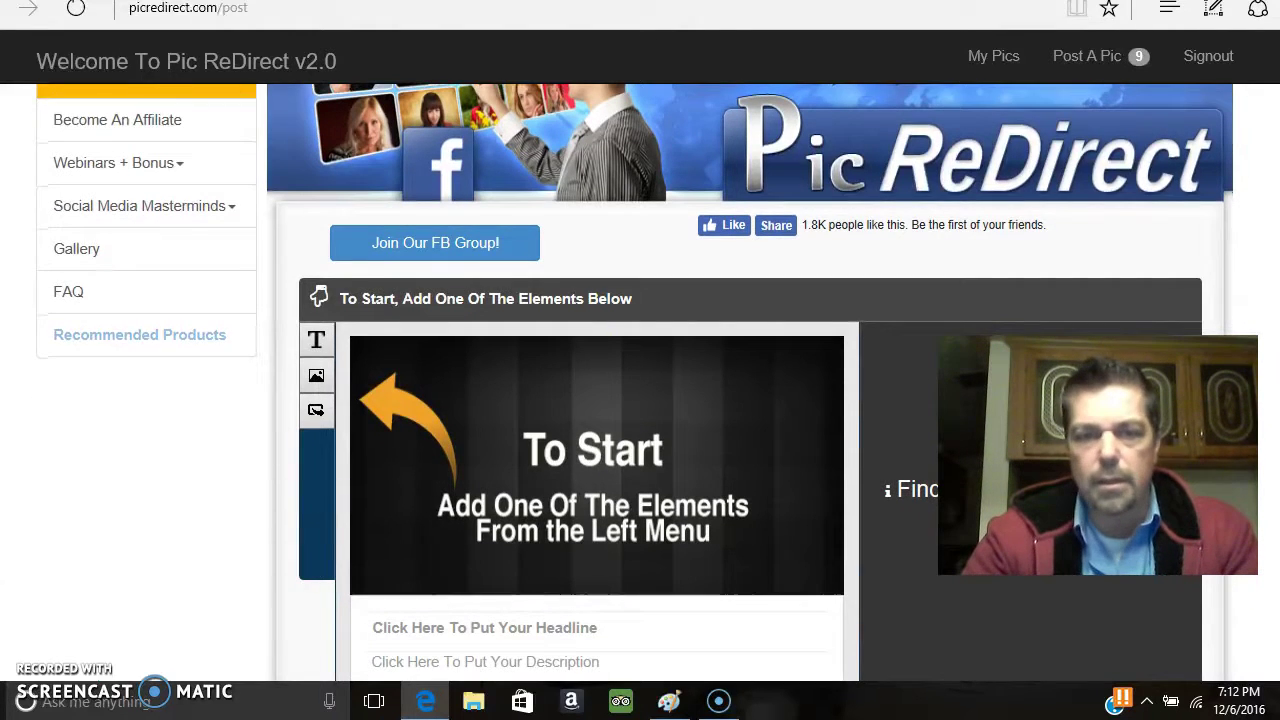
{"action": "left_click", "coordinate": [317, 379]}
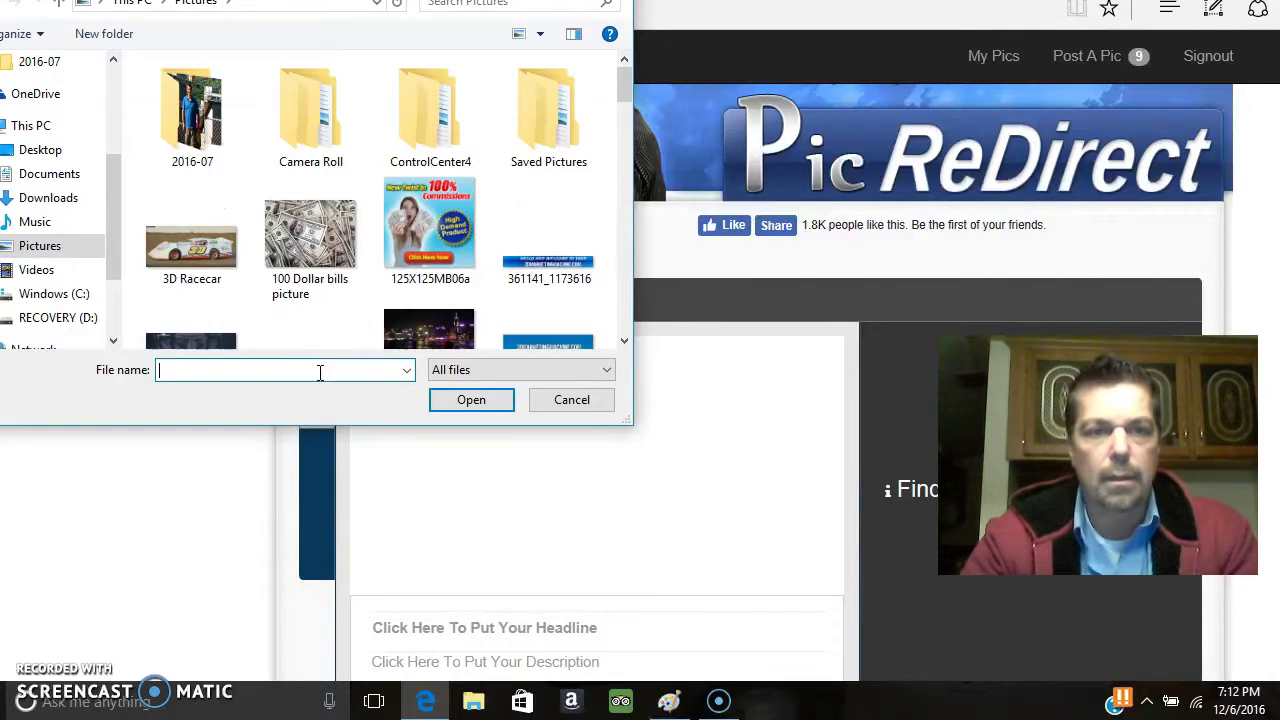
{"action": "left_click", "coordinate": [197, 233]}
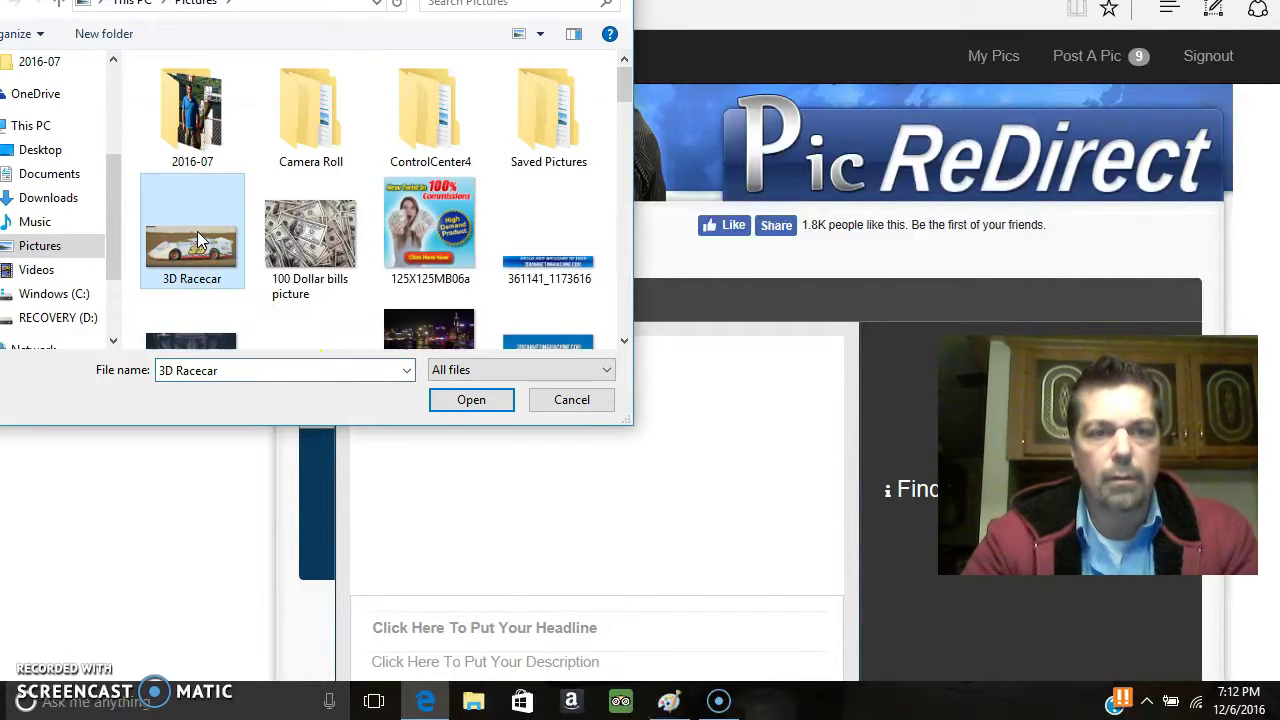
{"action": "left_click", "coordinate": [490, 405]}
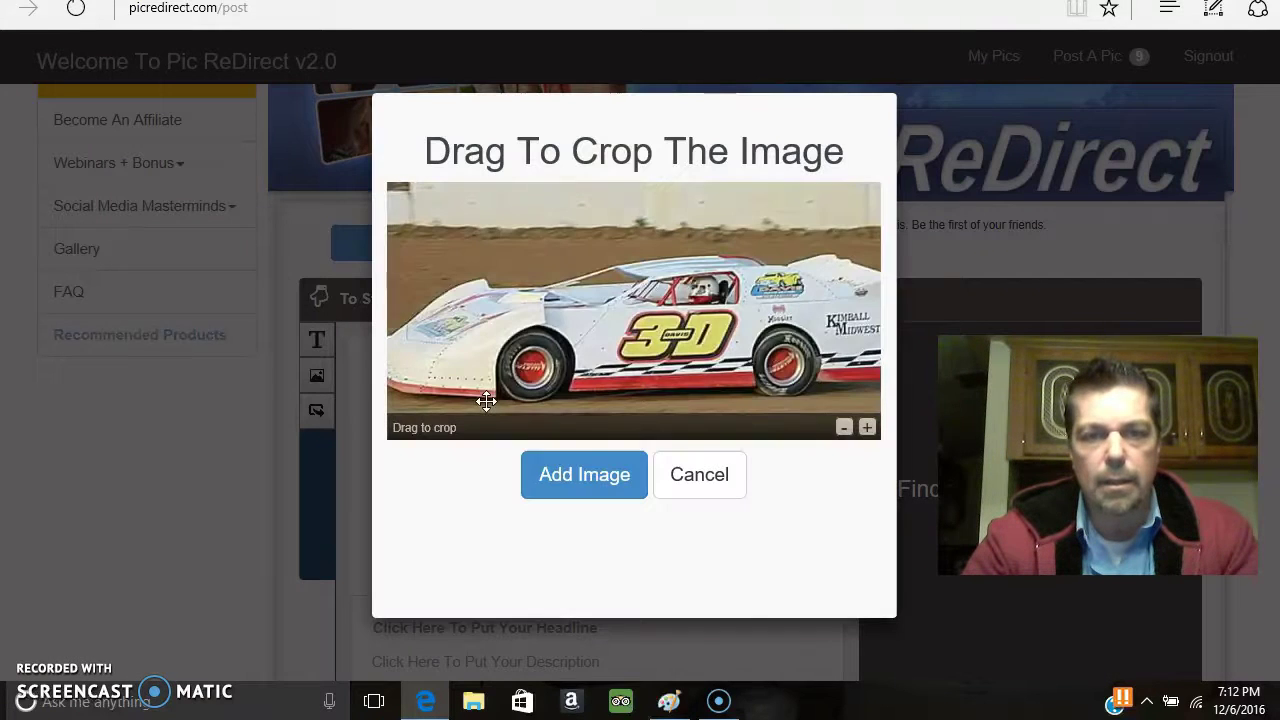
{"action": "left_click", "coordinate": [700, 356]}
{"action": "left_click_drag", "start_coordinate": [700, 356], "coordinate": [681, 330]}
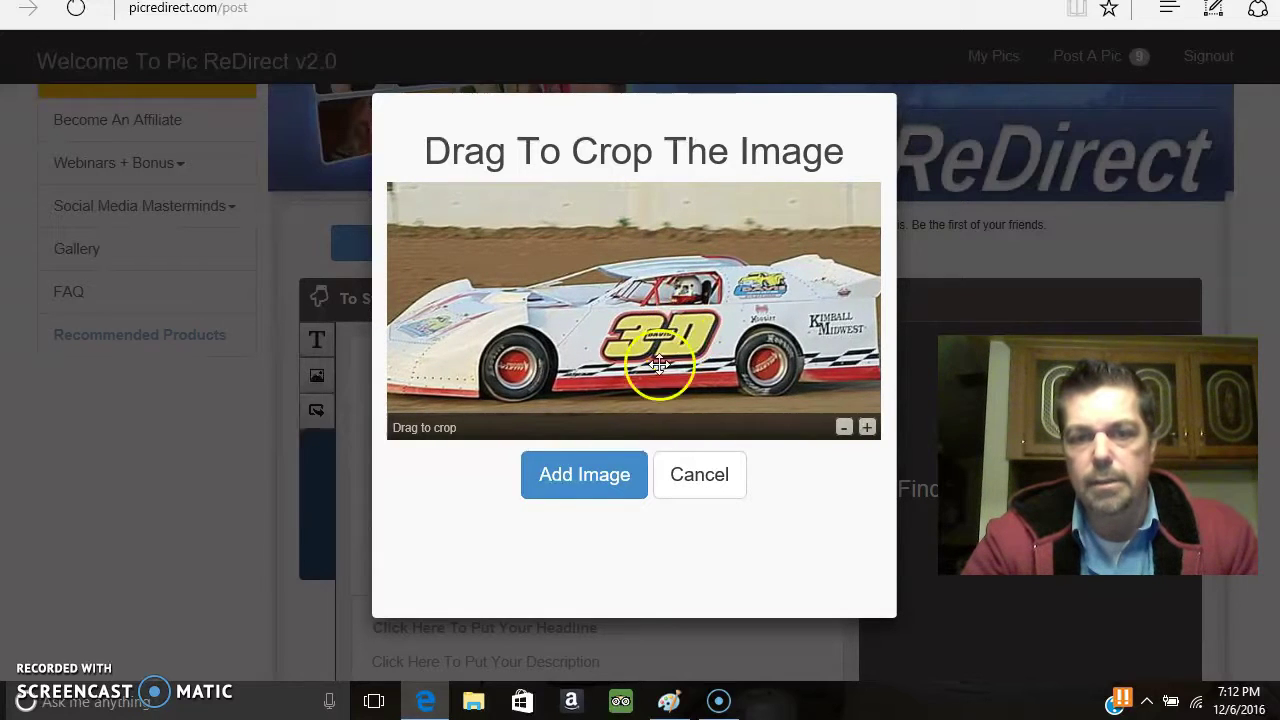
{"action": "left_click", "coordinate": [605, 480]}
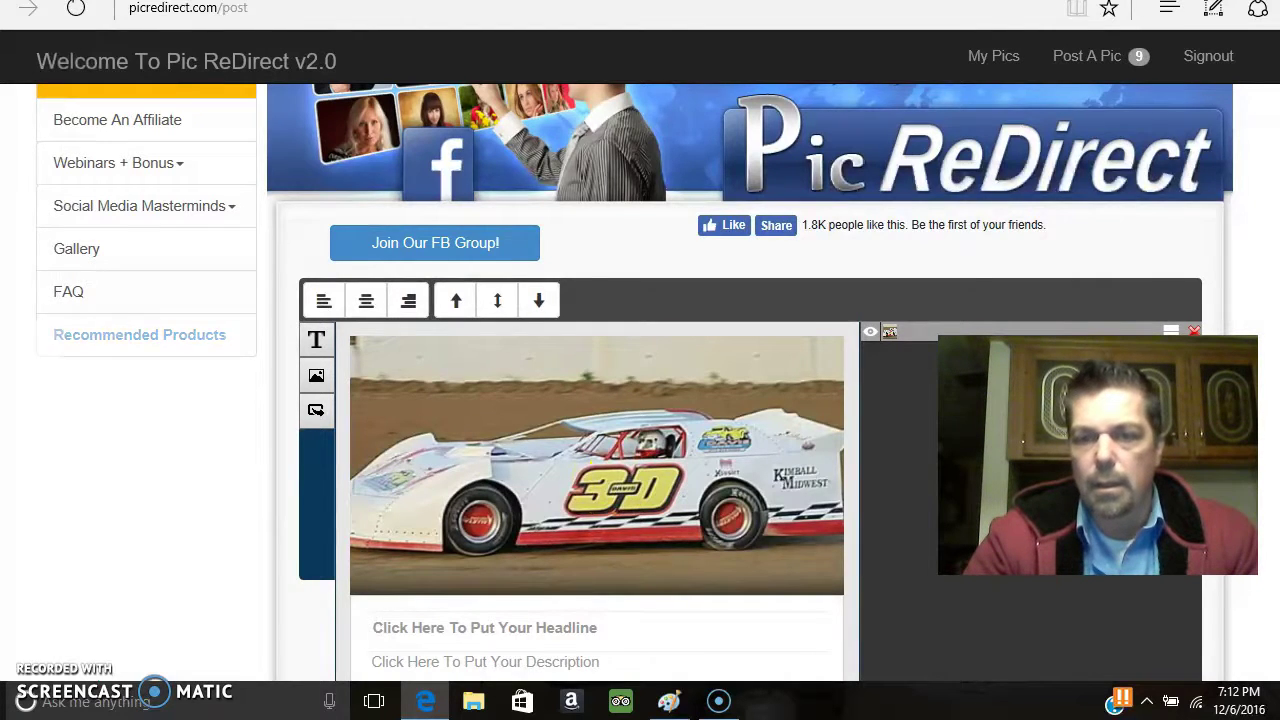
Step: Enter the headline "3-D Motorsports" and the description "Seeking Sponsor for 2017" below the picture
{"action": "scroll", "coordinate": [640, 400], "scroll_direction": "down", "scroll_amount": 3}
{"action": "scroll", "coordinate": [686, 297], "scroll_direction": "down", "scroll_amount": 1}
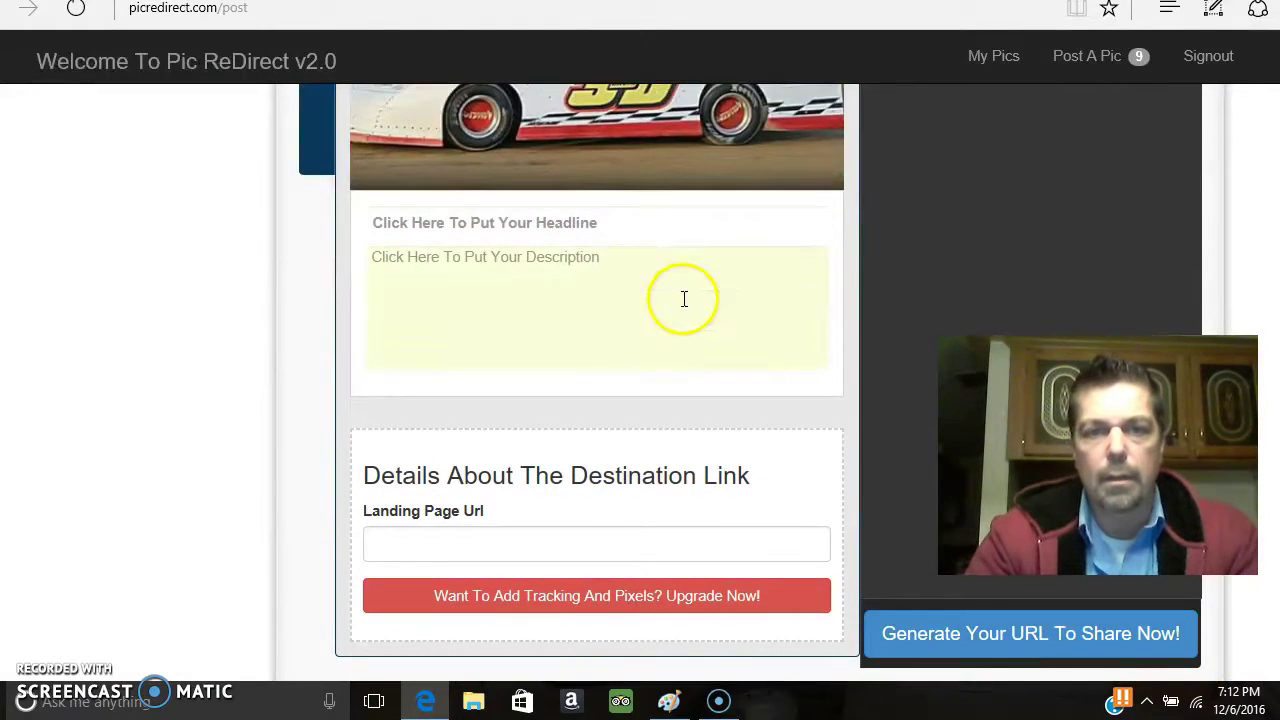
{"action": "left_click", "coordinate": [651, 208]}
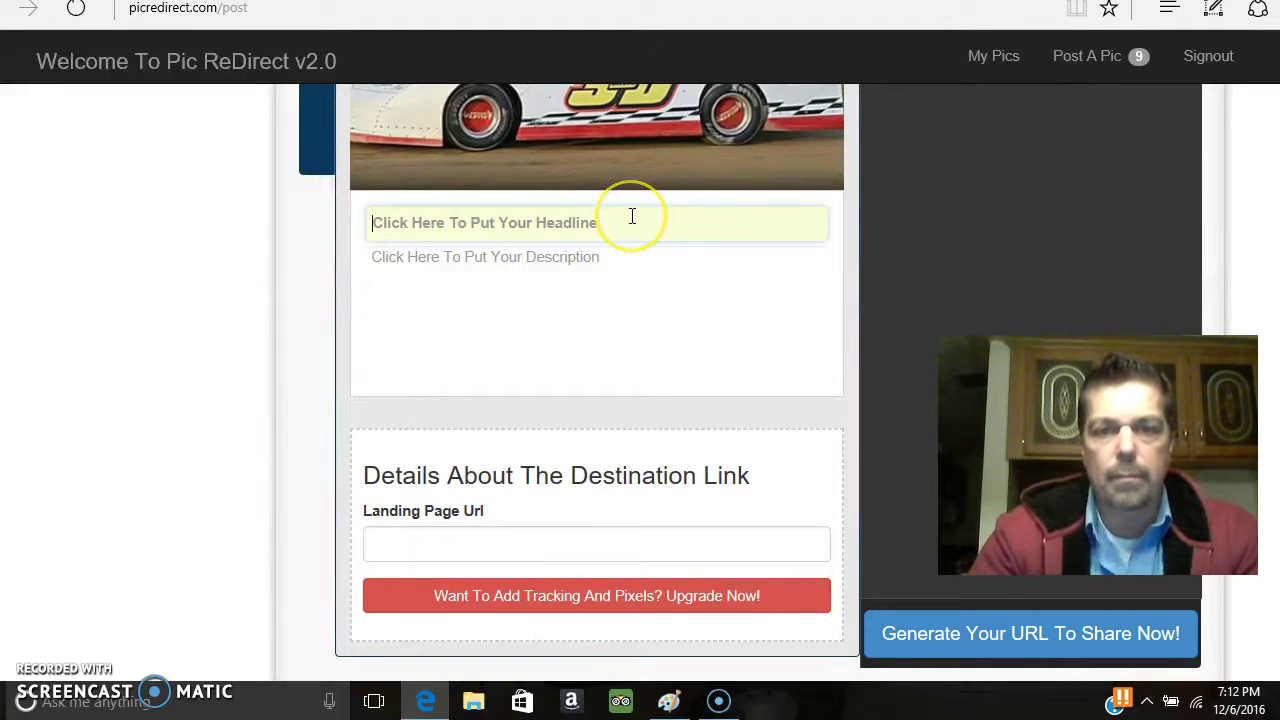
{"action": "type", "text": "3-D"}
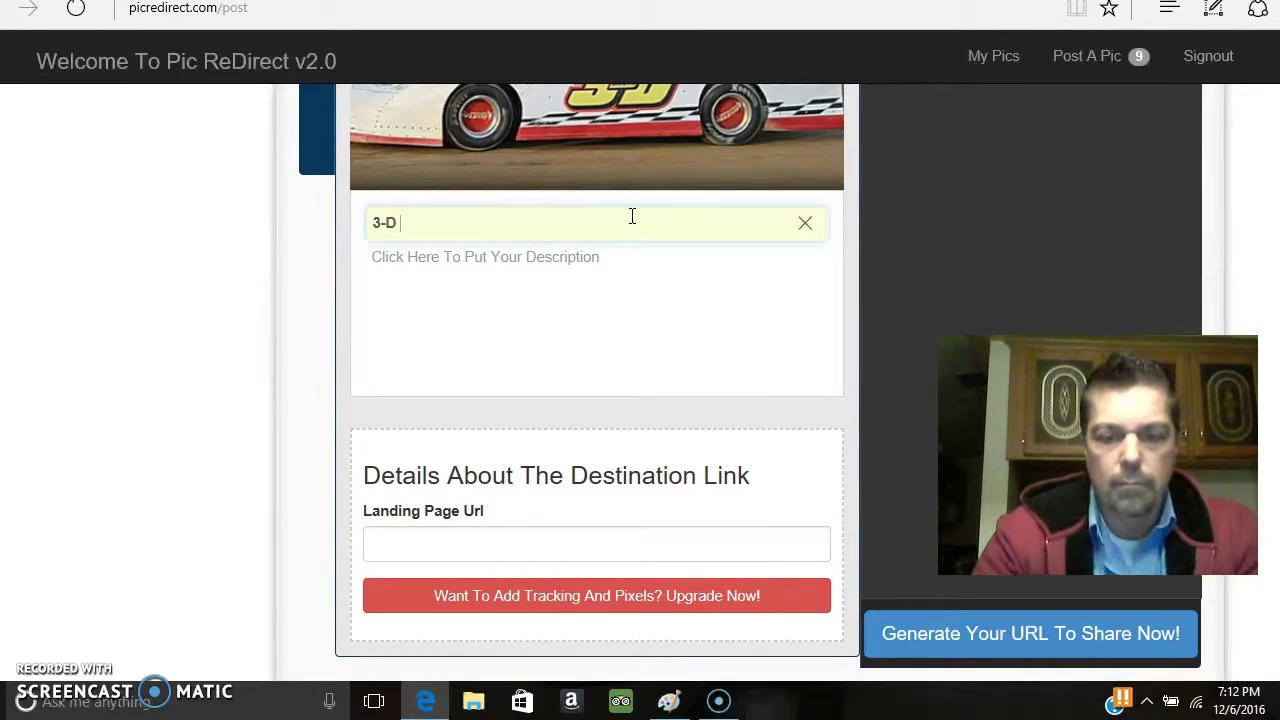
{"action": "type", "text": " Motorsports"}
{"action": "left_click", "coordinate": [637, 257]}
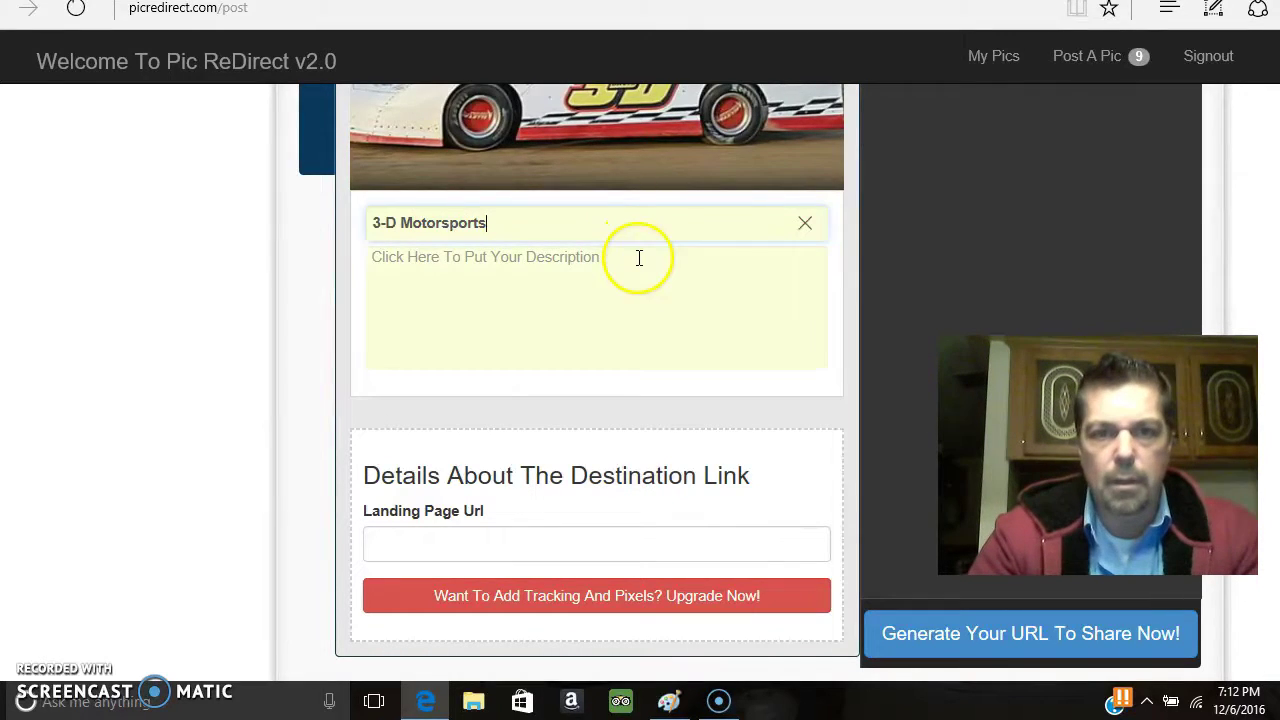
{"action": "type", "text": "Seeking "}
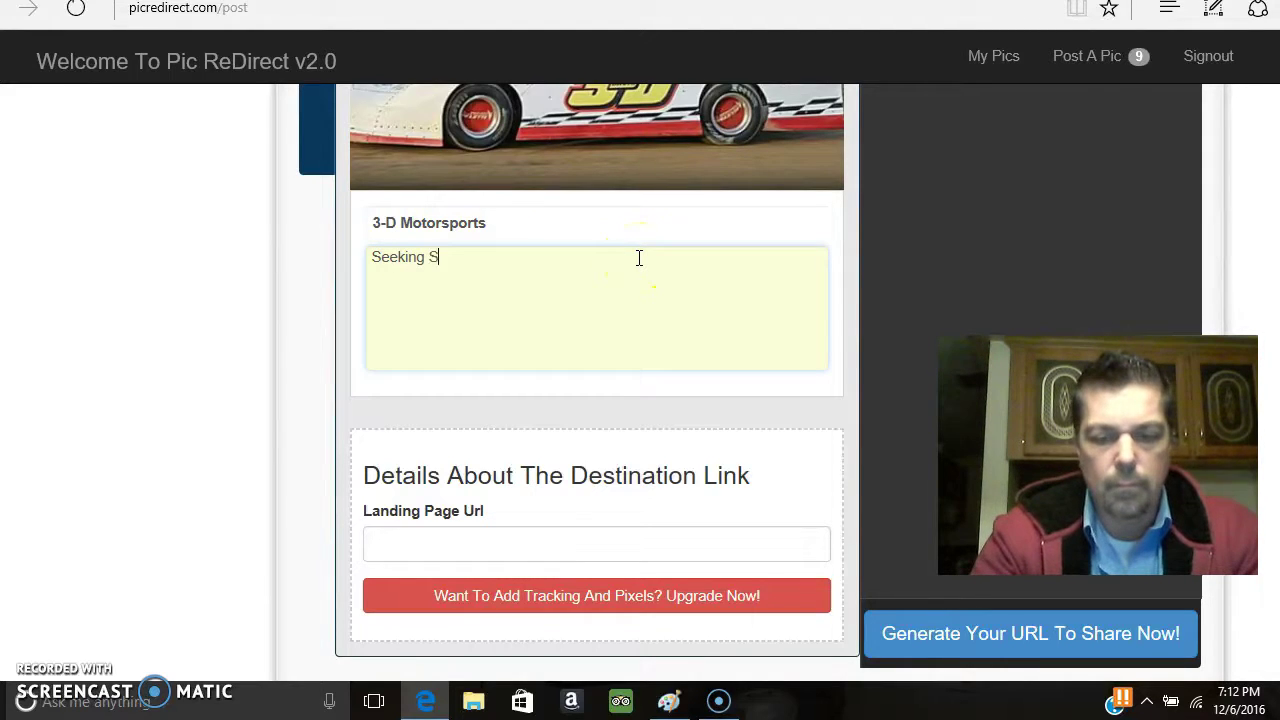
{"action": "type", "text": "Sponsor for 2017"}
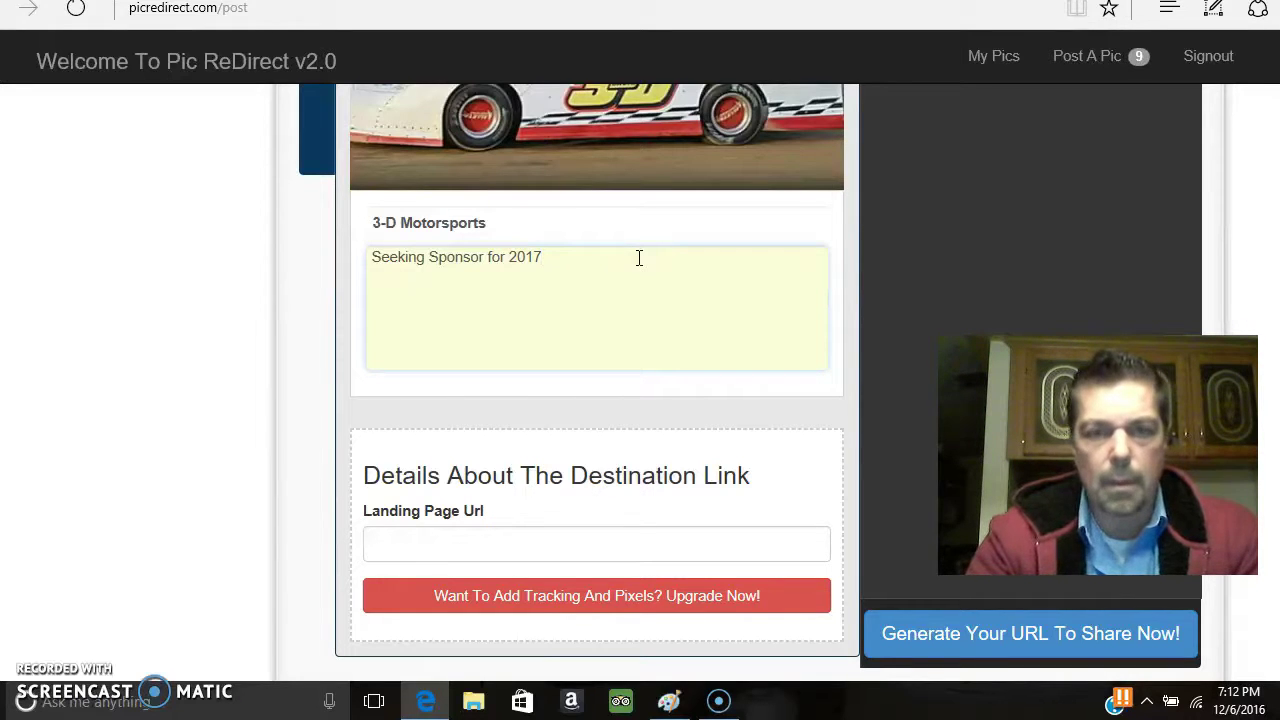
{"action": "left_click", "coordinate": [587, 548]}
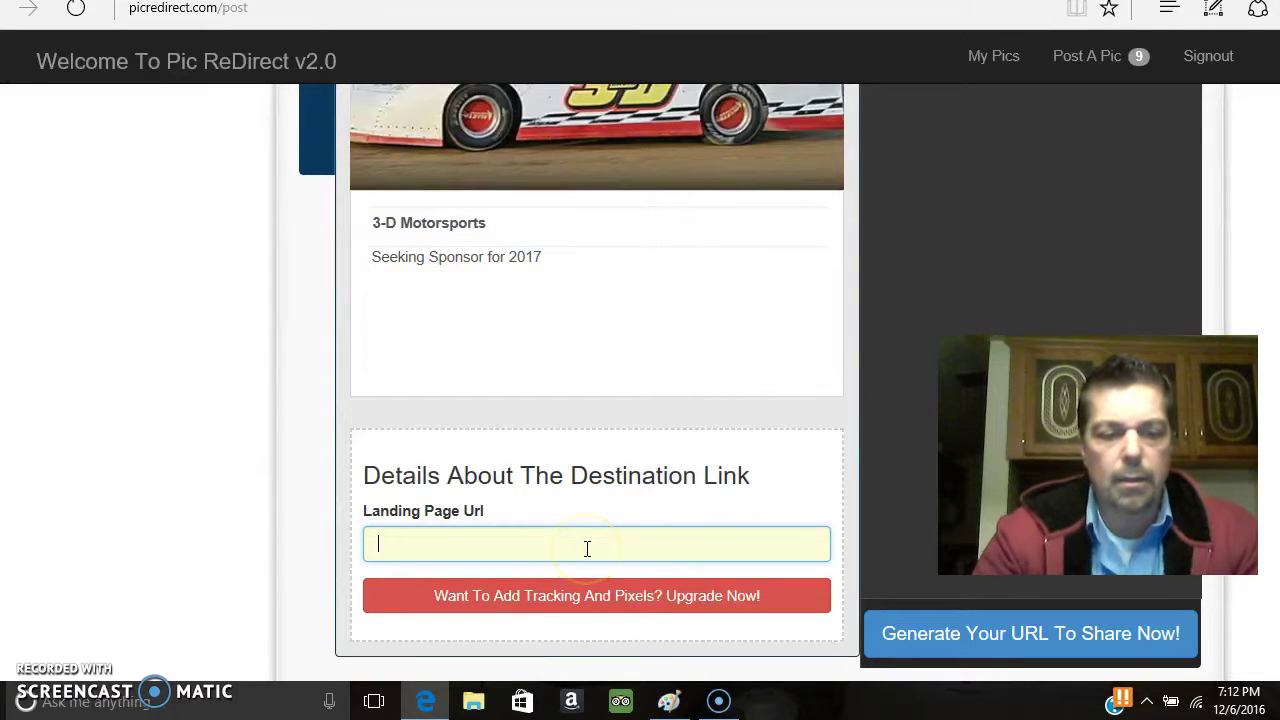
{"action": "type", "text": "dollarbills"}
{"action": "key", "text": "BackSpace"}
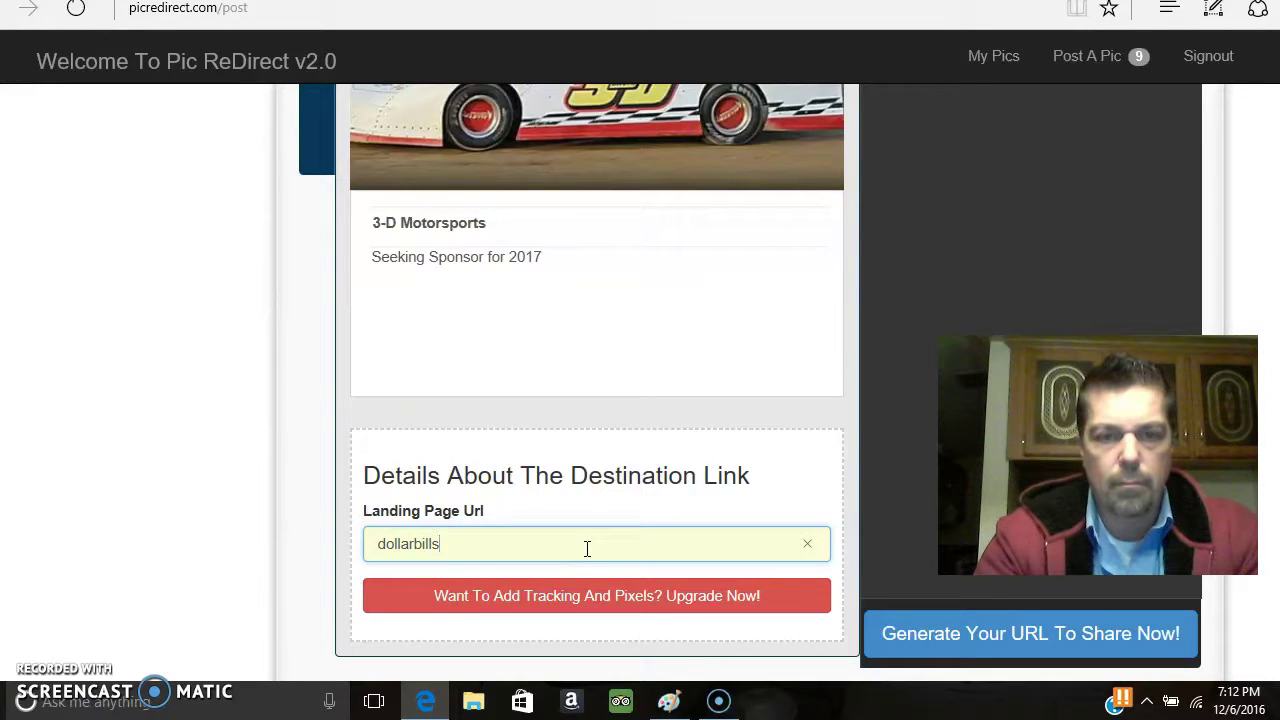
{"action": "type", "text": "schange"}
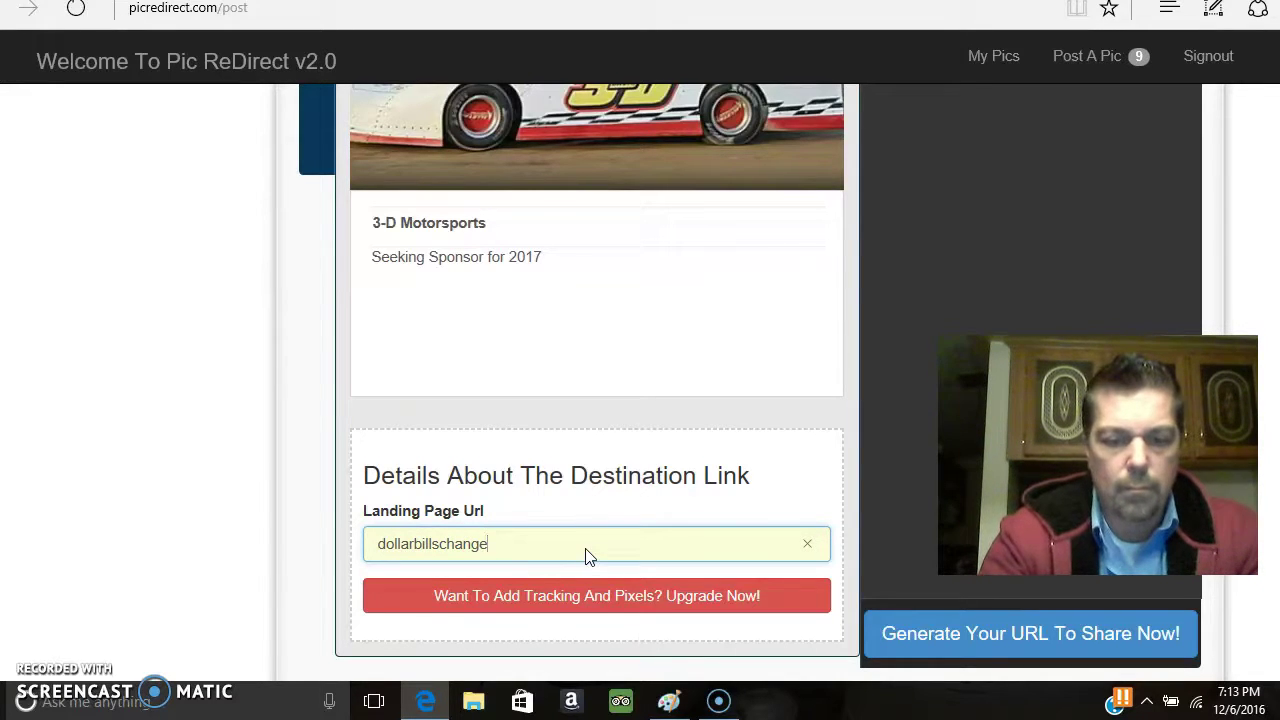
{"action": "type", "text": "lives.com/"}
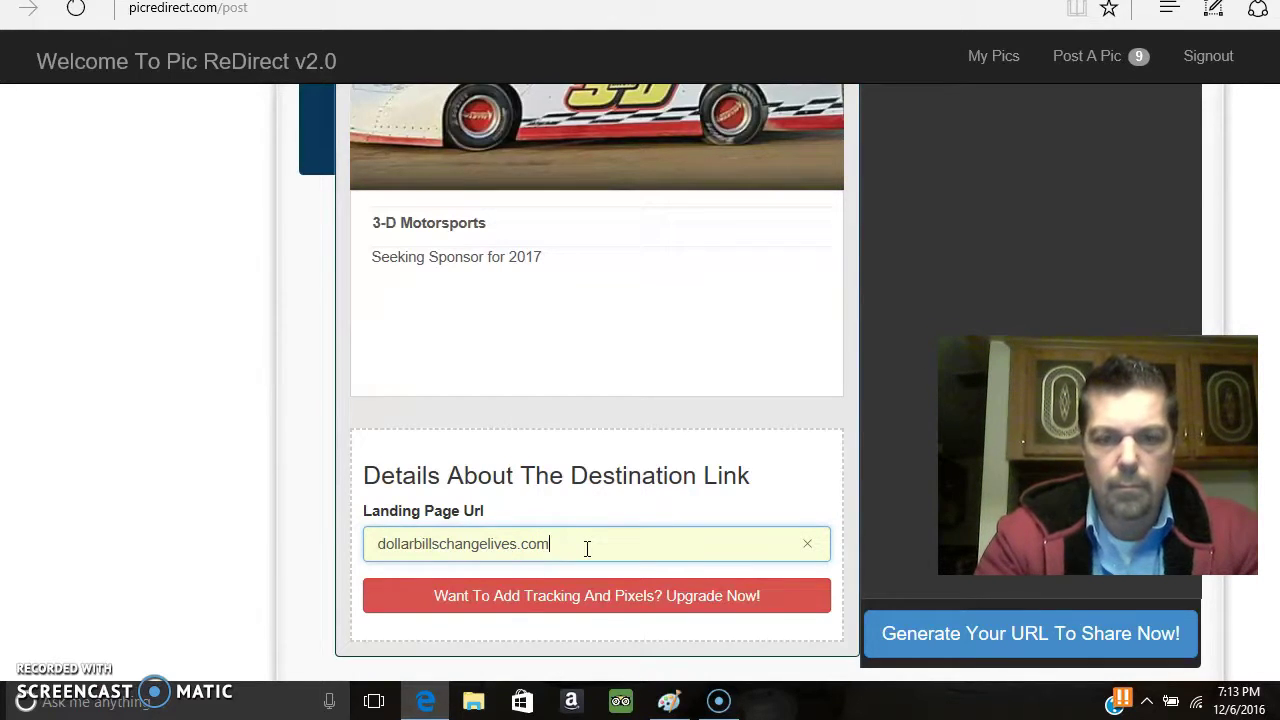
{"action": "left_click", "coordinate": [379, 546]}
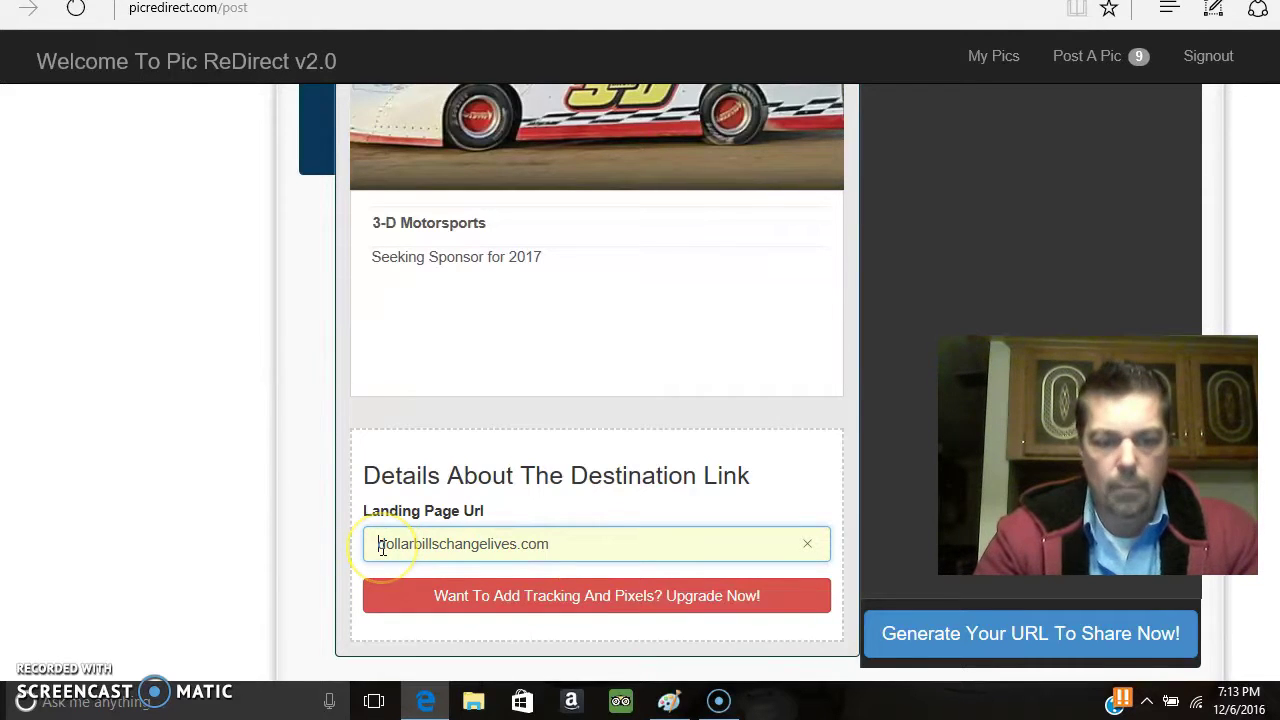
{"action": "type", "text": "www."}
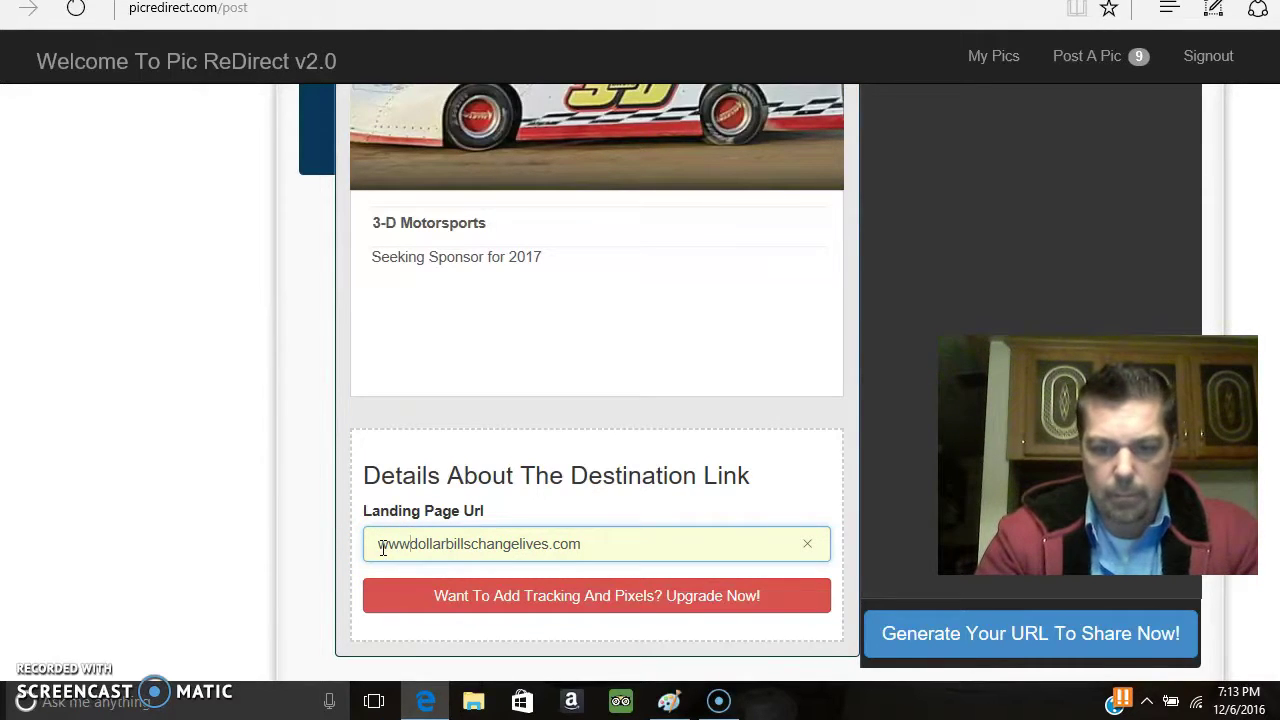
{"action": "type", "text": "."}
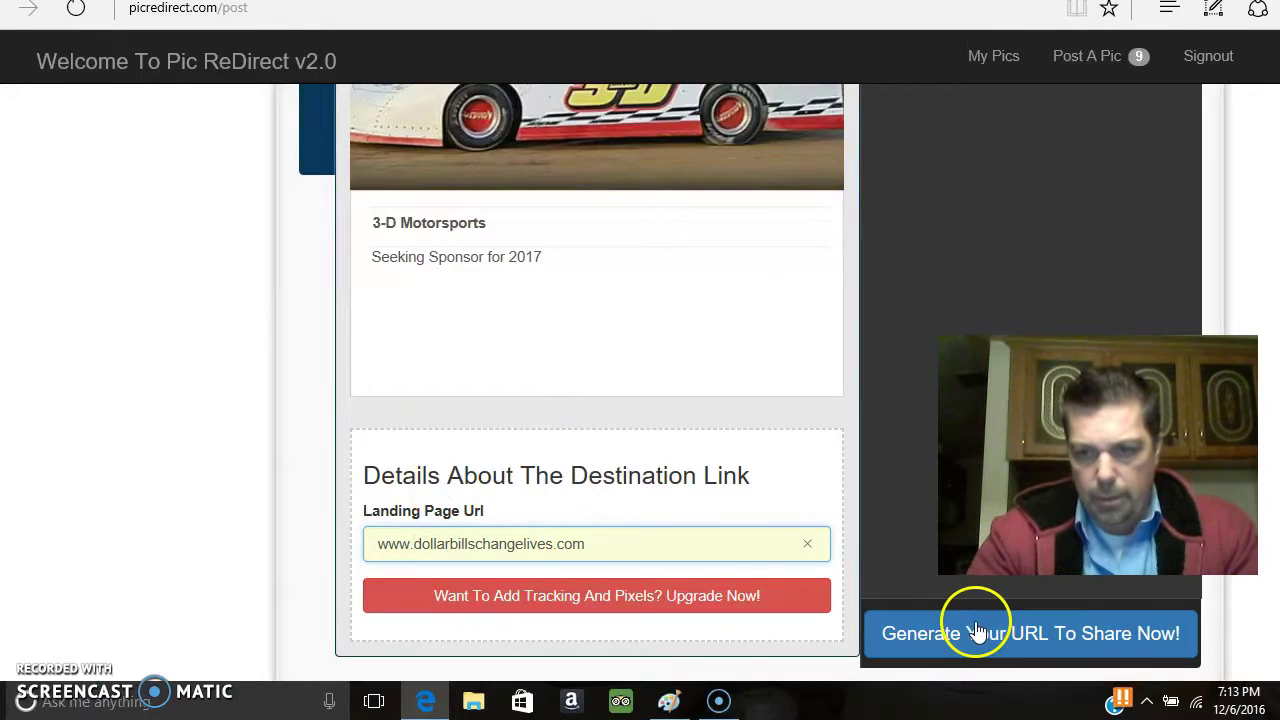
{"action": "left_click", "coordinate": [1036, 651]}
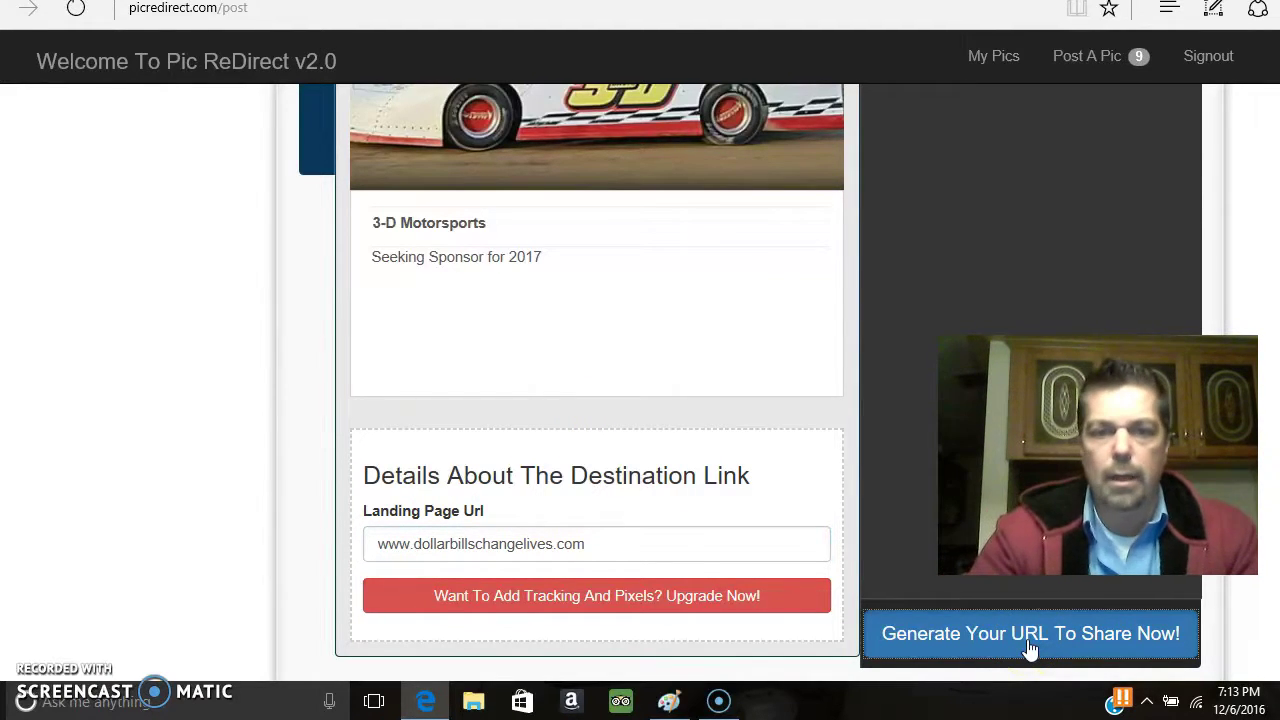
{"action": "left_click", "coordinate": [1030, 645]}
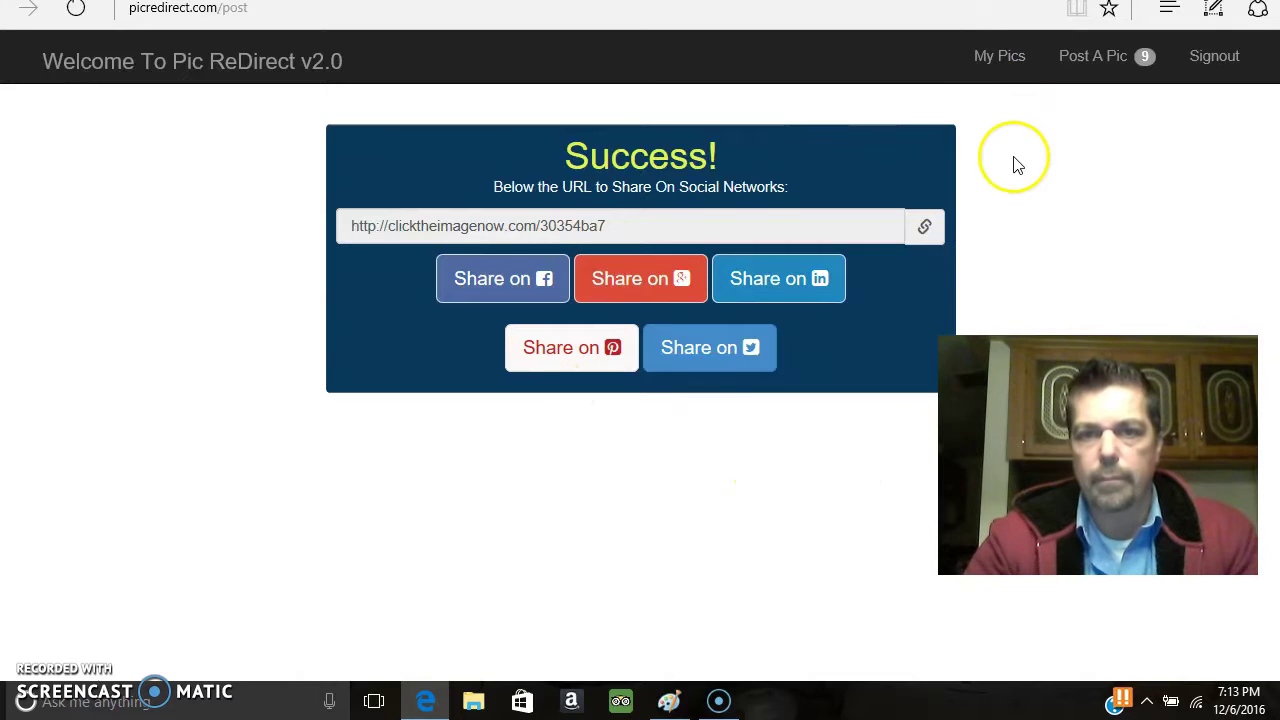
Step: Open the list of saved pics and copy the share link of the new "Seeking Sponsor for 2017" entry
{"action": "left_click", "coordinate": [1000, 58]}
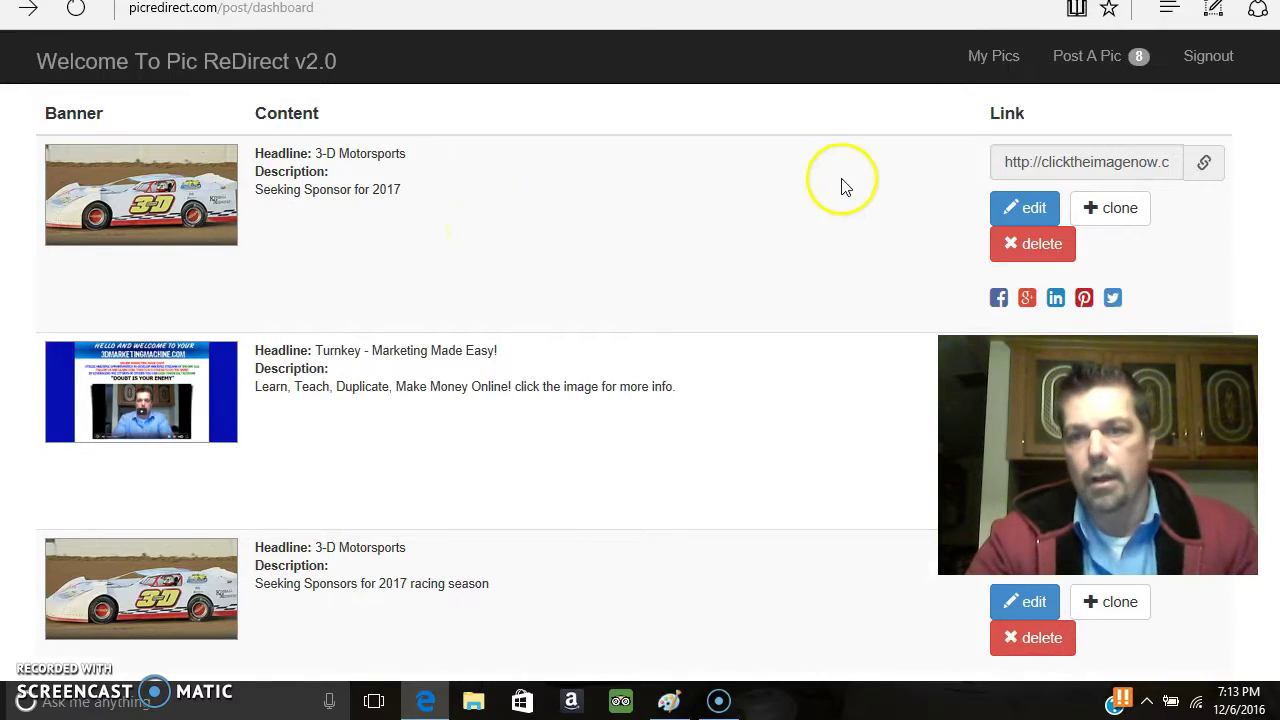
{"action": "left_click_drag", "start_coordinate": [998, 161], "coordinate": [1166, 160]}
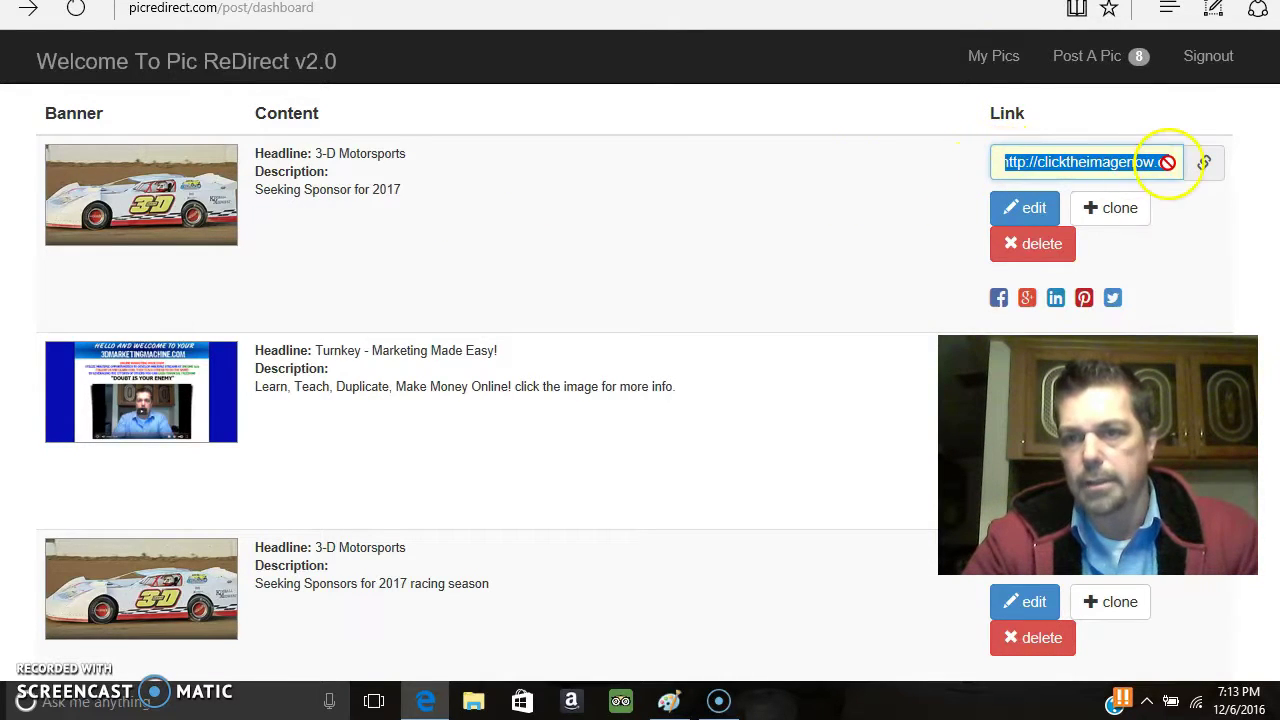
{"action": "right_click", "coordinate": [1085, 166]}
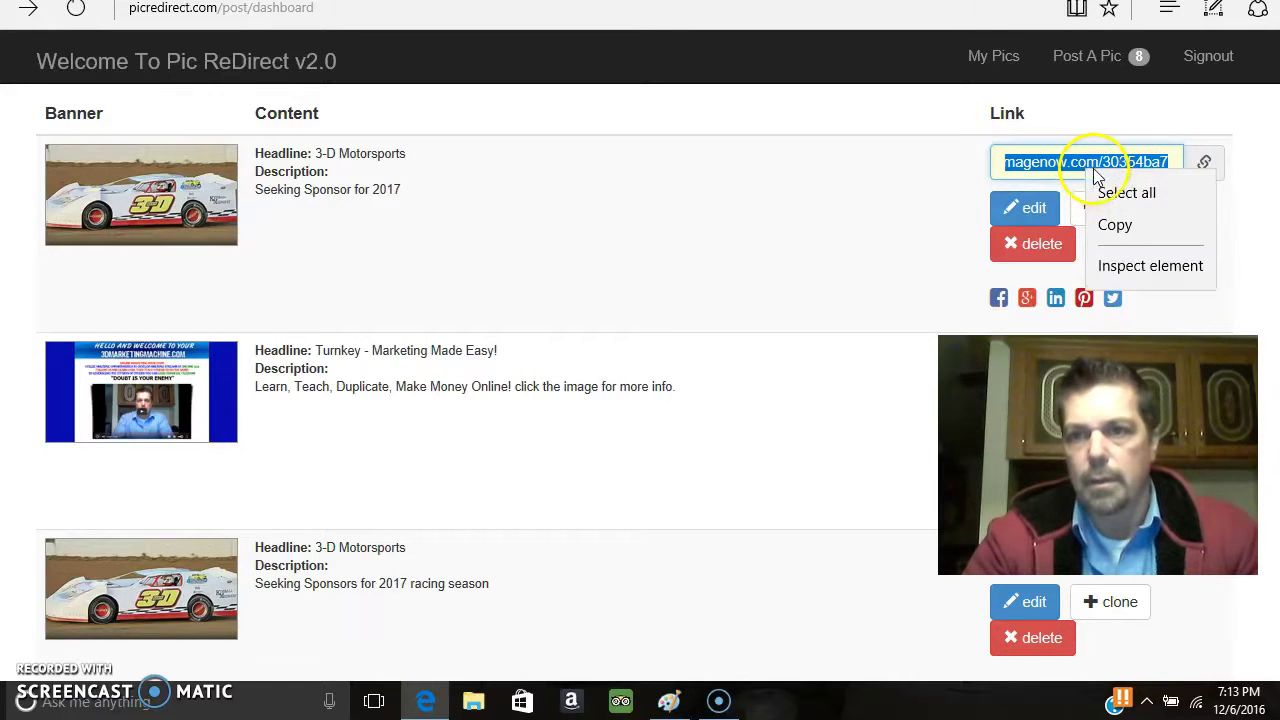
{"action": "left_click", "coordinate": [1105, 222]}
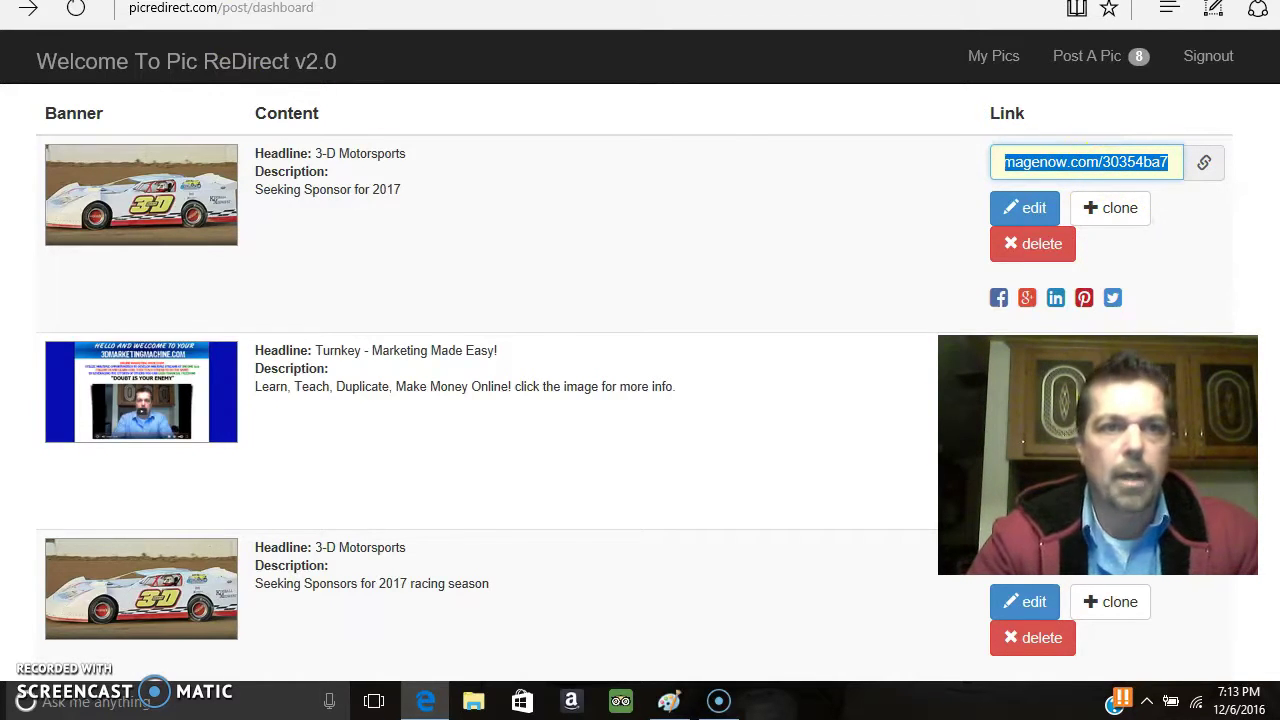
Step: Switch to Facebook, paste the copied clicktheimagenow.com link into a new status post and publish it to Friends
{"action": "key", "text": "ctrl+Tab"}
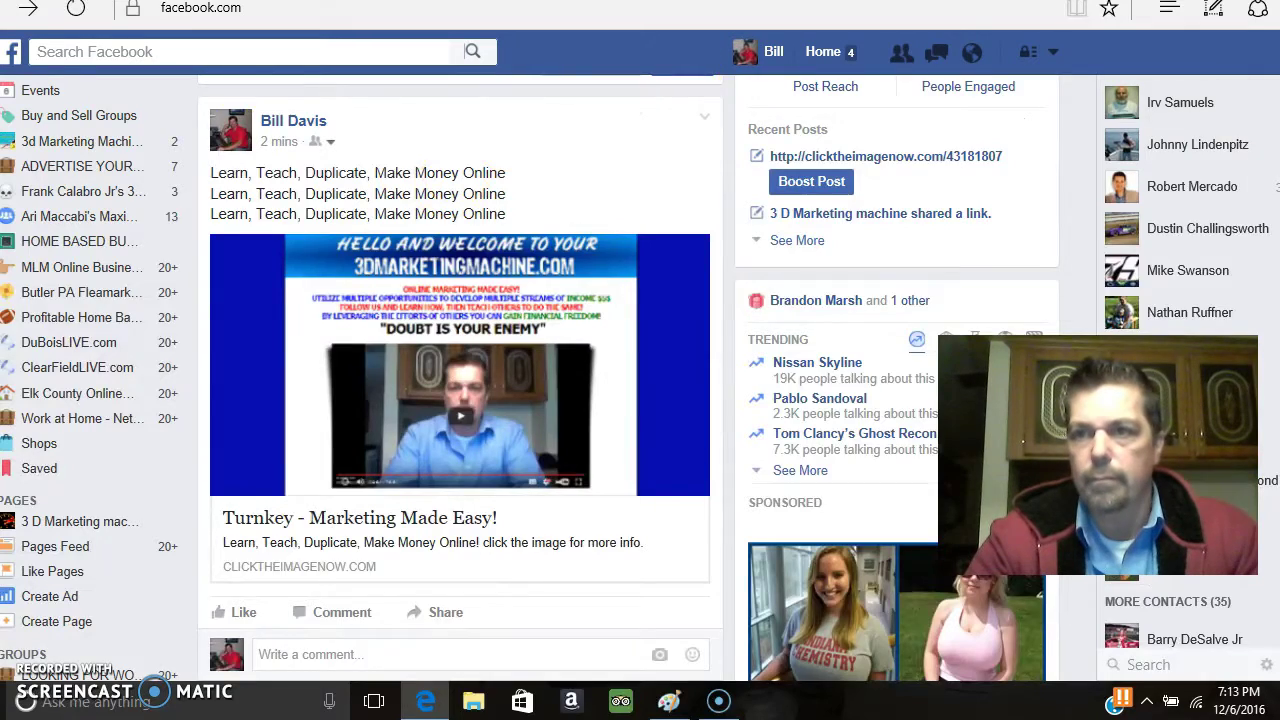
{"action": "scroll", "coordinate": [503, 176], "scroll_direction": "up", "scroll_amount": 3}
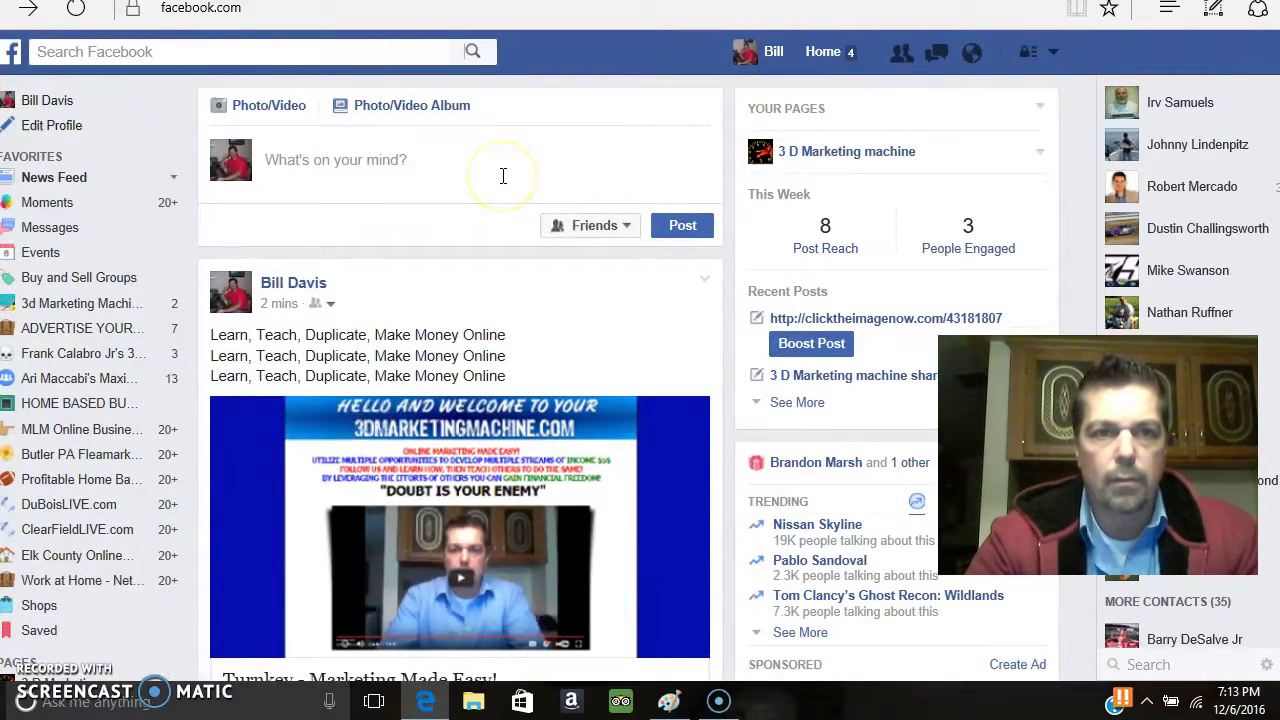
{"action": "left_click", "coordinate": [330, 158]}
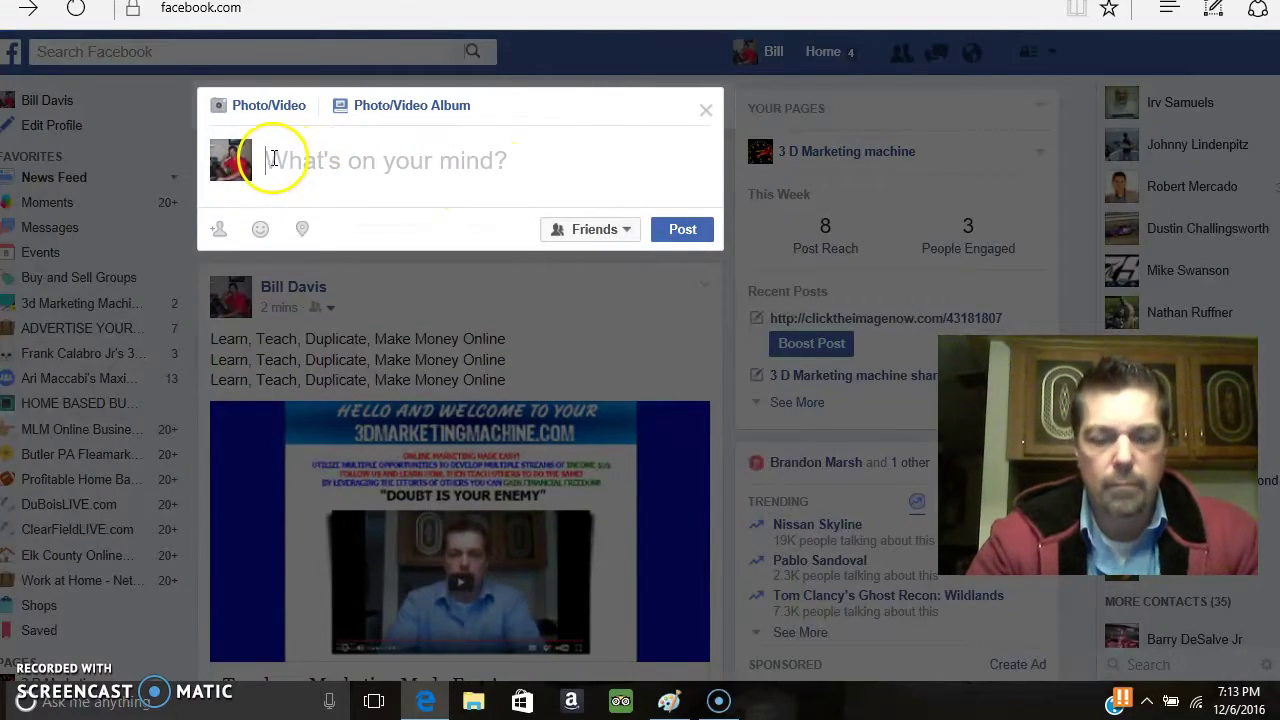
{"action": "right_click", "coordinate": [273, 158]}
{"action": "left_click", "coordinate": [309, 211]}
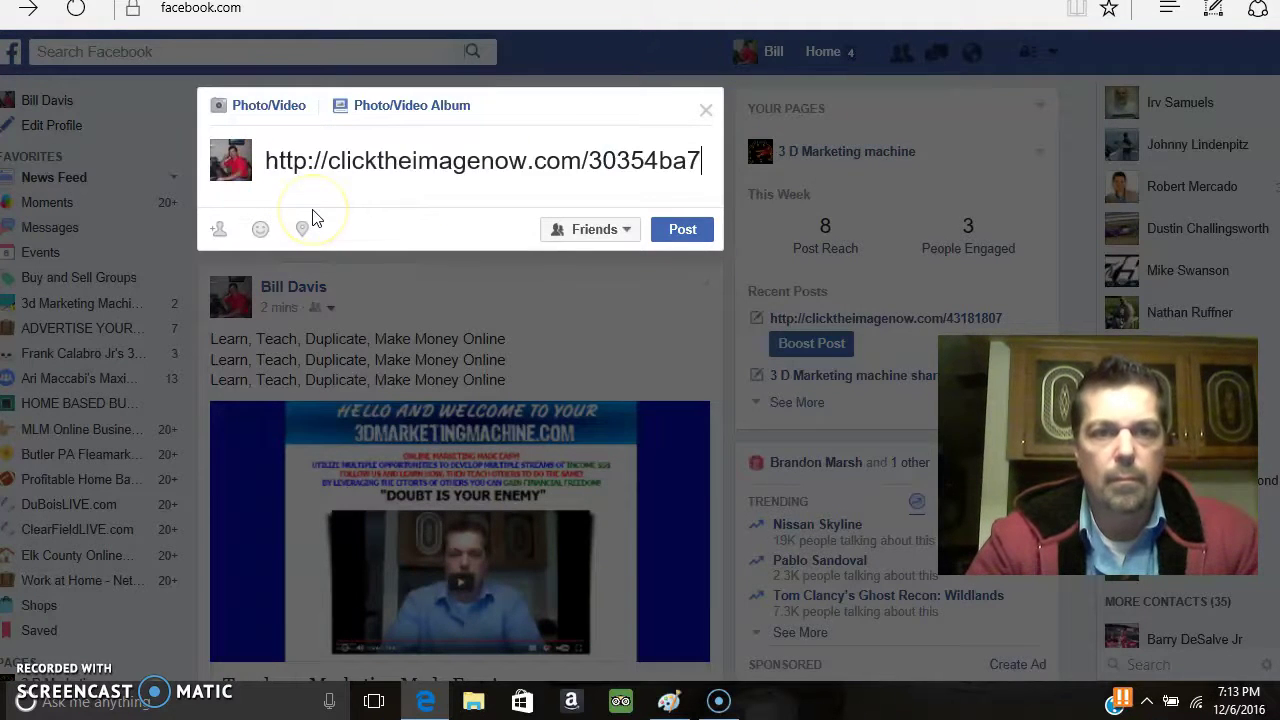
{"action": "left_click", "coordinate": [684, 350]}
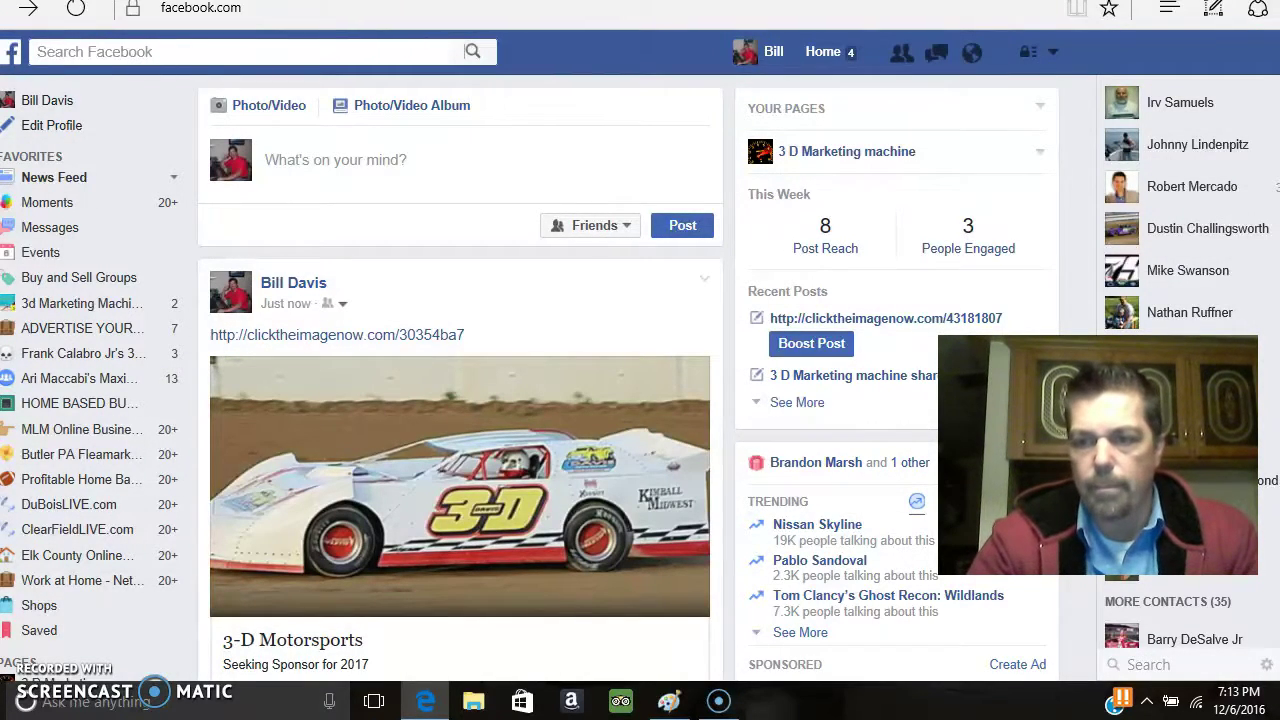
Step: Test where the race car picture of the new 3-D Motorsports post leads, and return to the news feed
{"action": "scroll", "coordinate": [466, 440], "scroll_direction": "down", "scroll_amount": 1}
{"action": "left_click", "coordinate": [466, 440]}
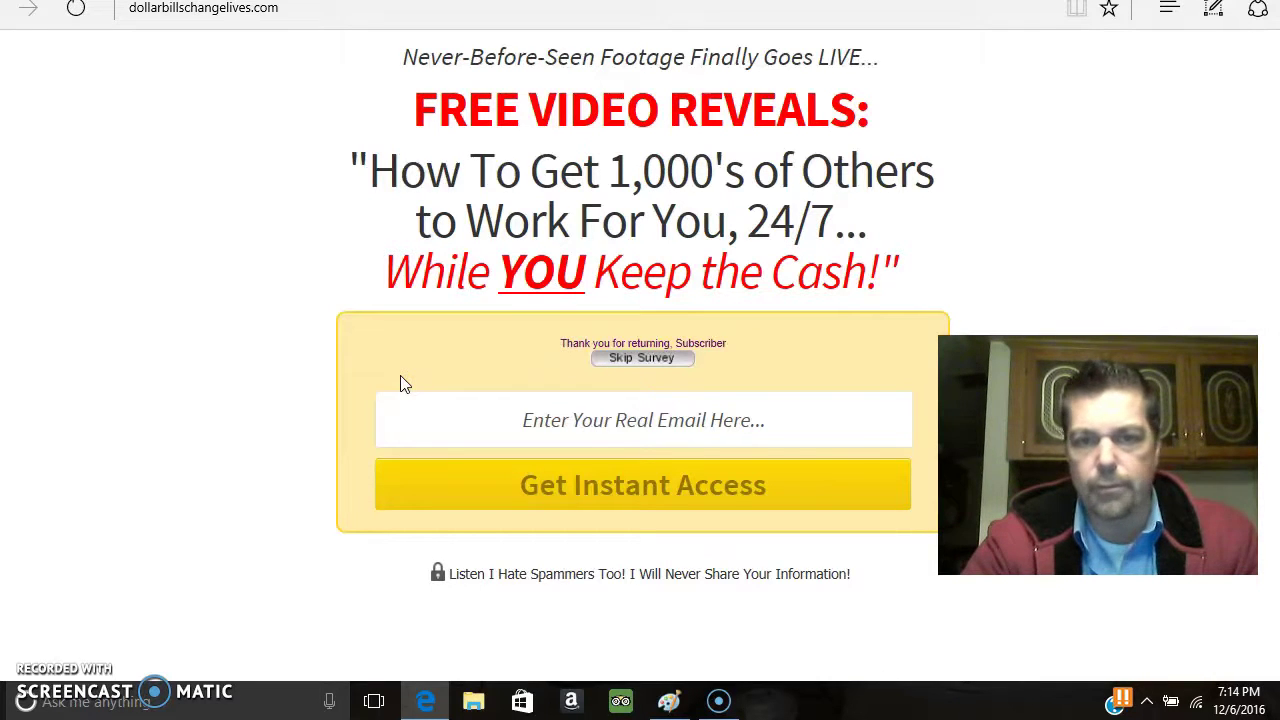
{"action": "left_click", "coordinate": [404, 385]}
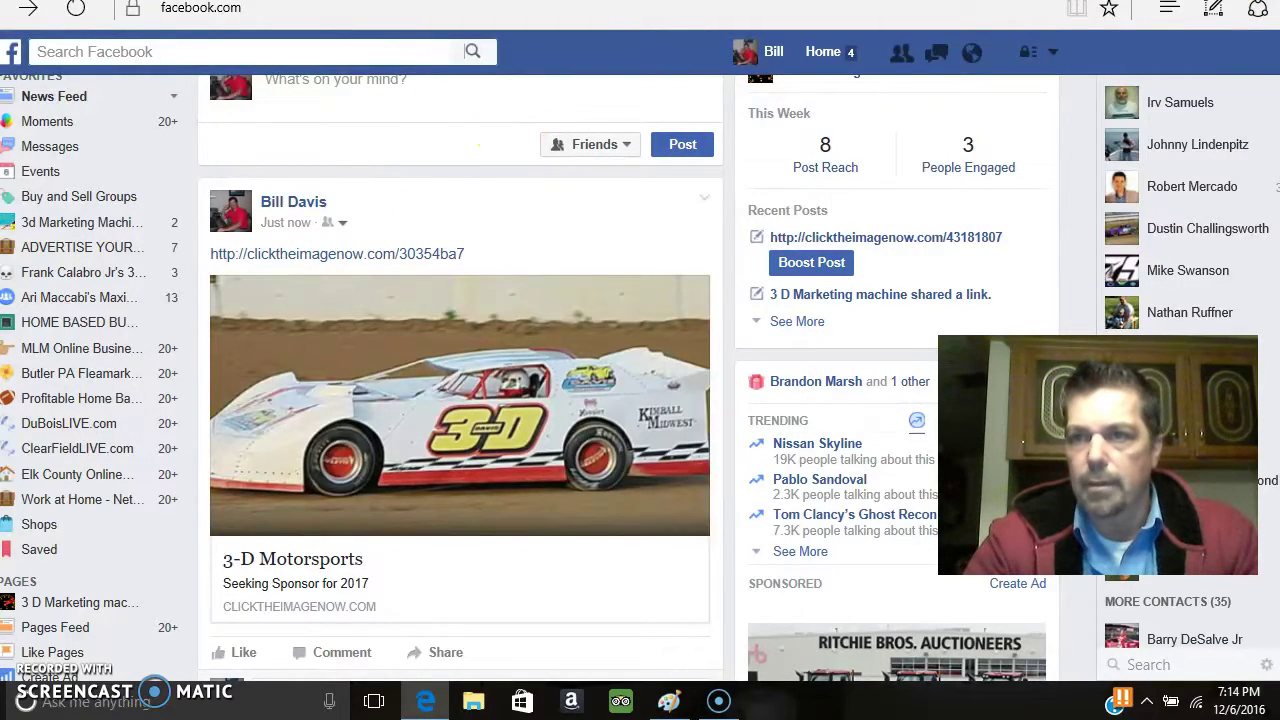
{"action": "scroll", "coordinate": [460, 380], "scroll_direction": "up", "scroll_amount": 1}
{"action": "left_click", "coordinate": [522, 180]}
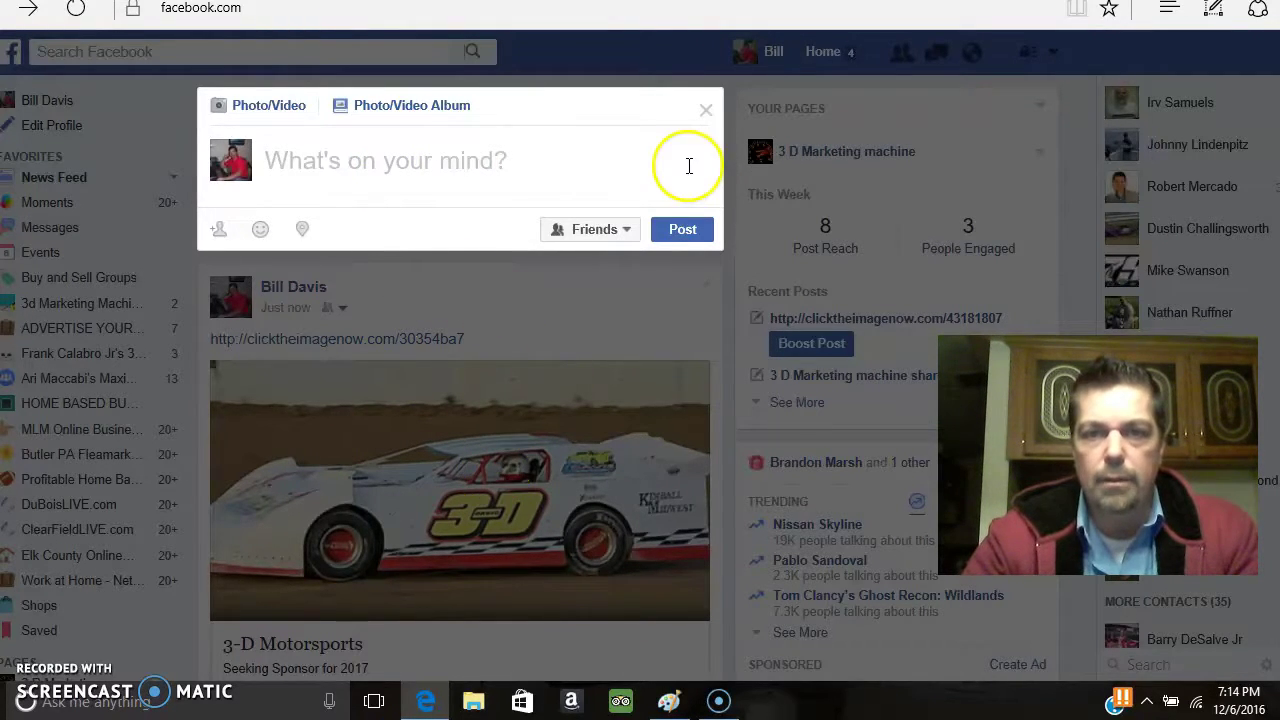
{"action": "left_click", "coordinate": [705, 112]}
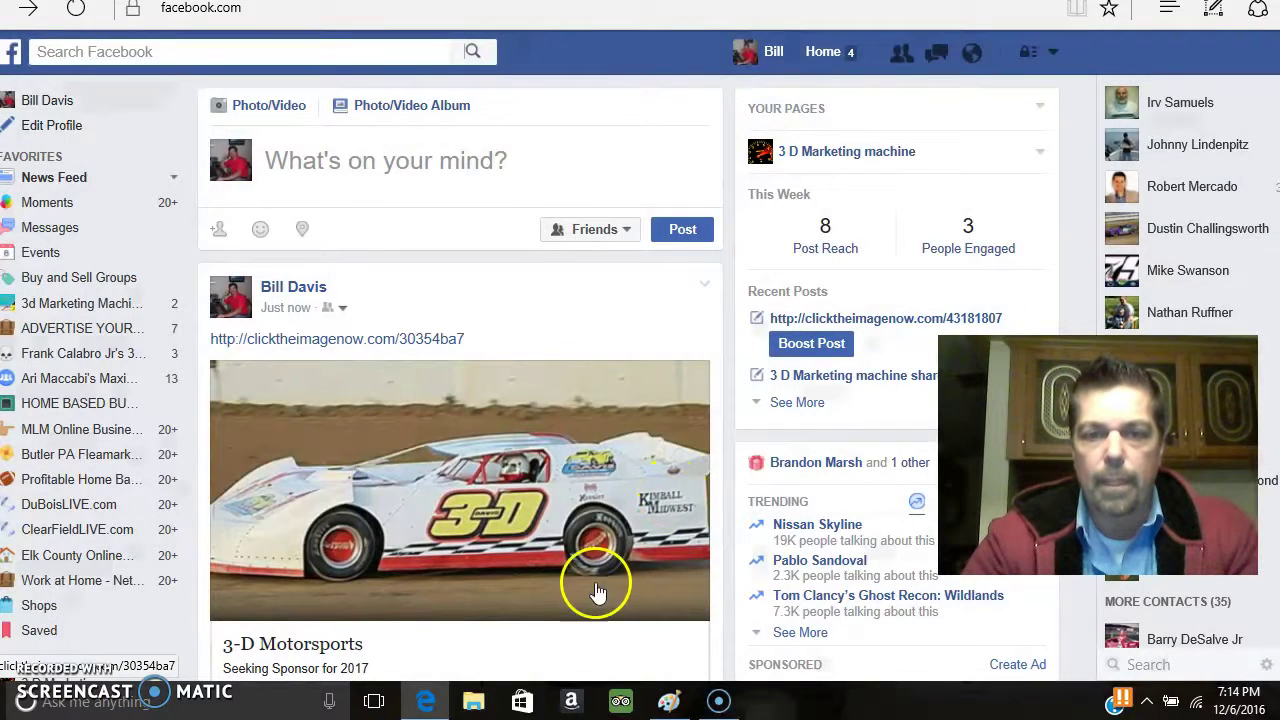
{"action": "left_click", "coordinate": [705, 290]}
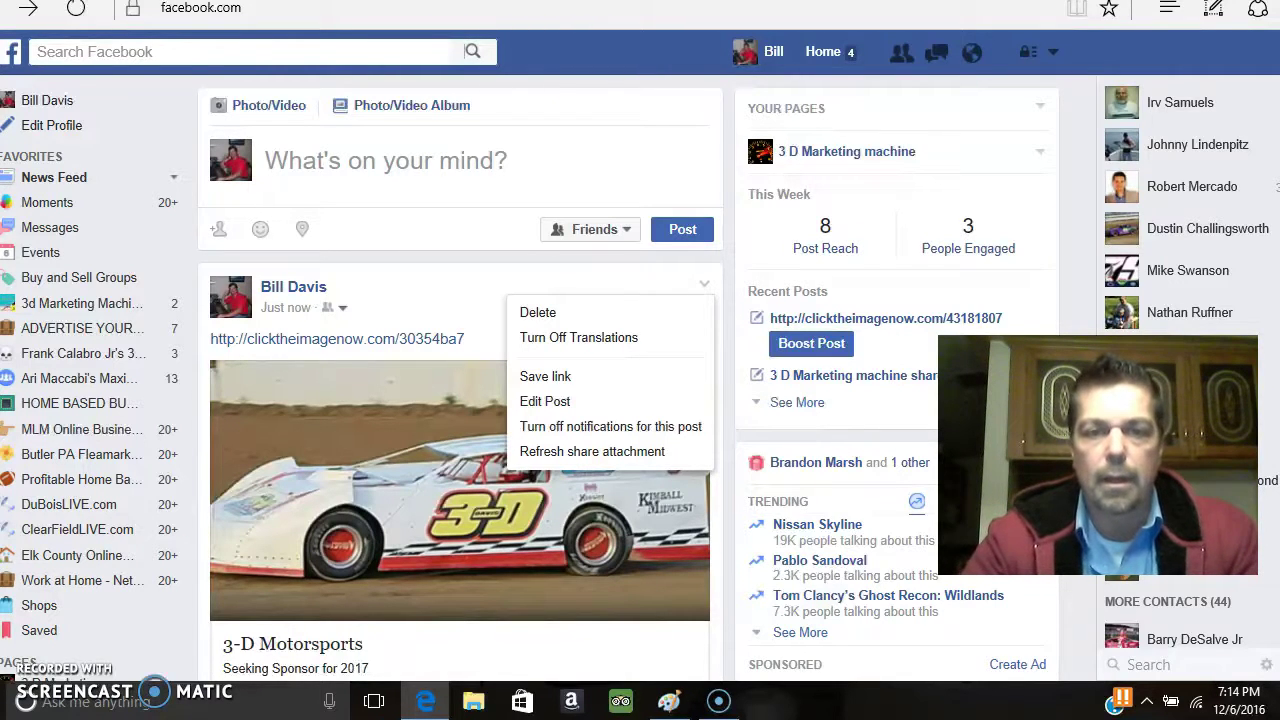
{"action": "left_click", "coordinate": [575, 133]}
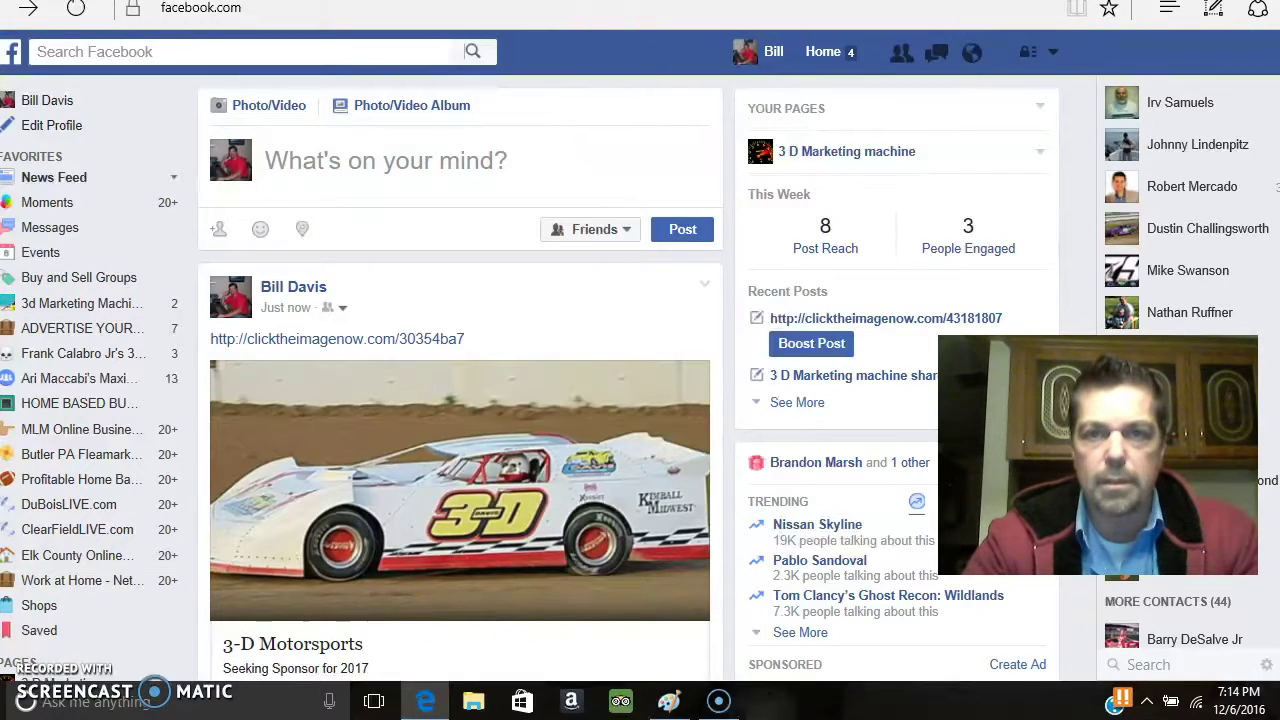
{"action": "left_click", "coordinate": [617, 160]}
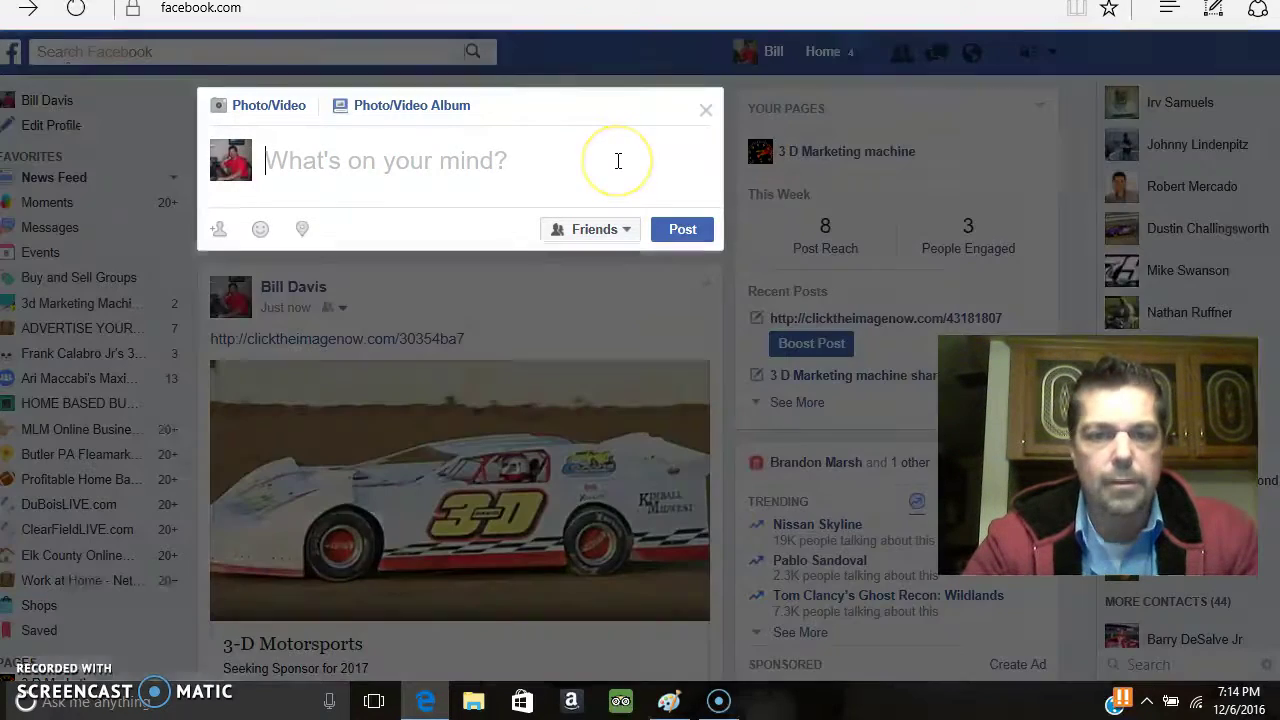
{"action": "left_click", "coordinate": [705, 110]}
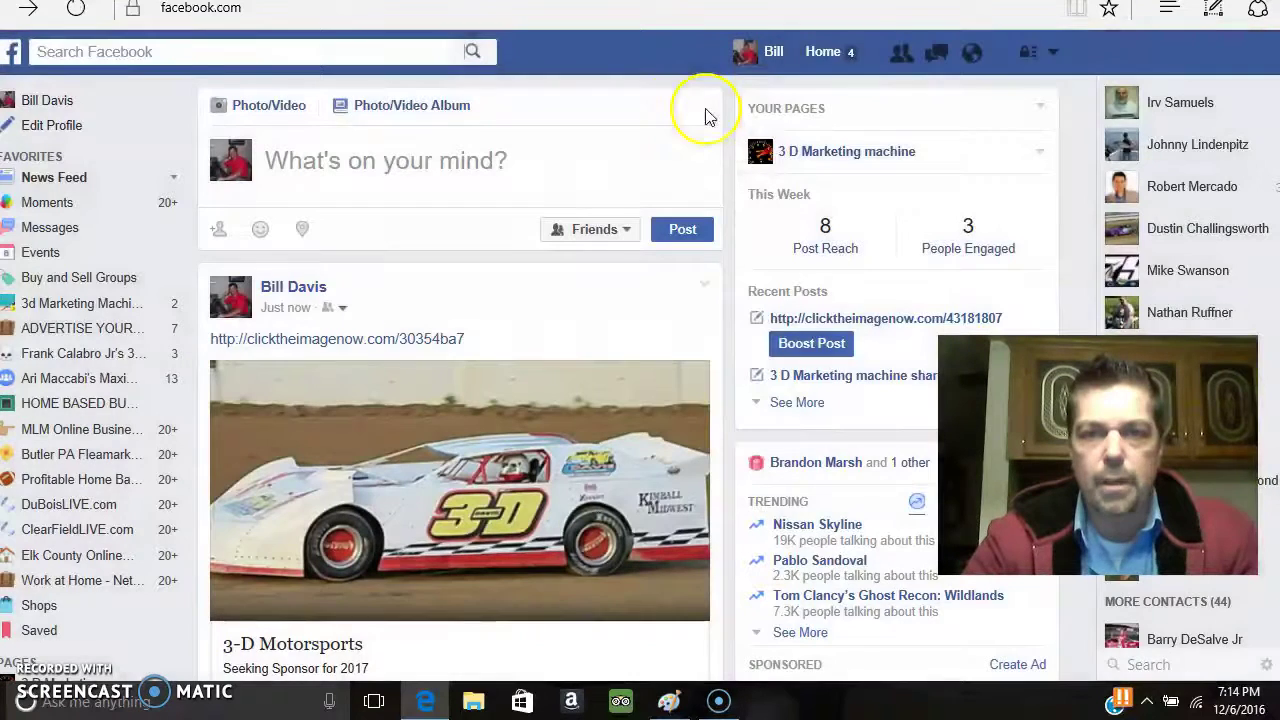